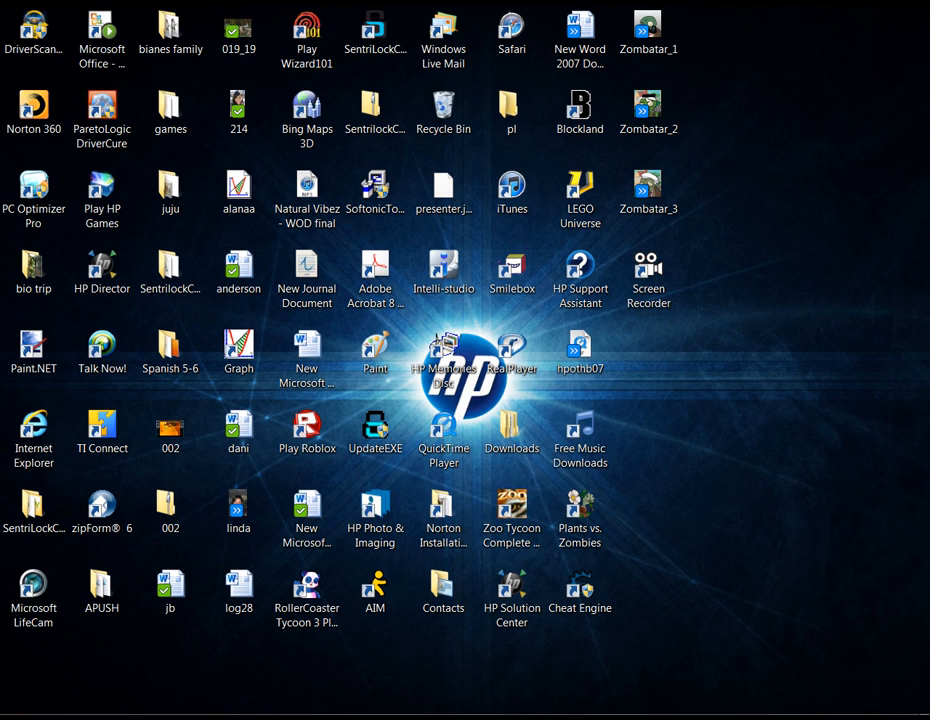
- Launch Plants vs. Zombies, shift its window toward the desktop's left side, and start the game to its main menu
double_click(599, 497)
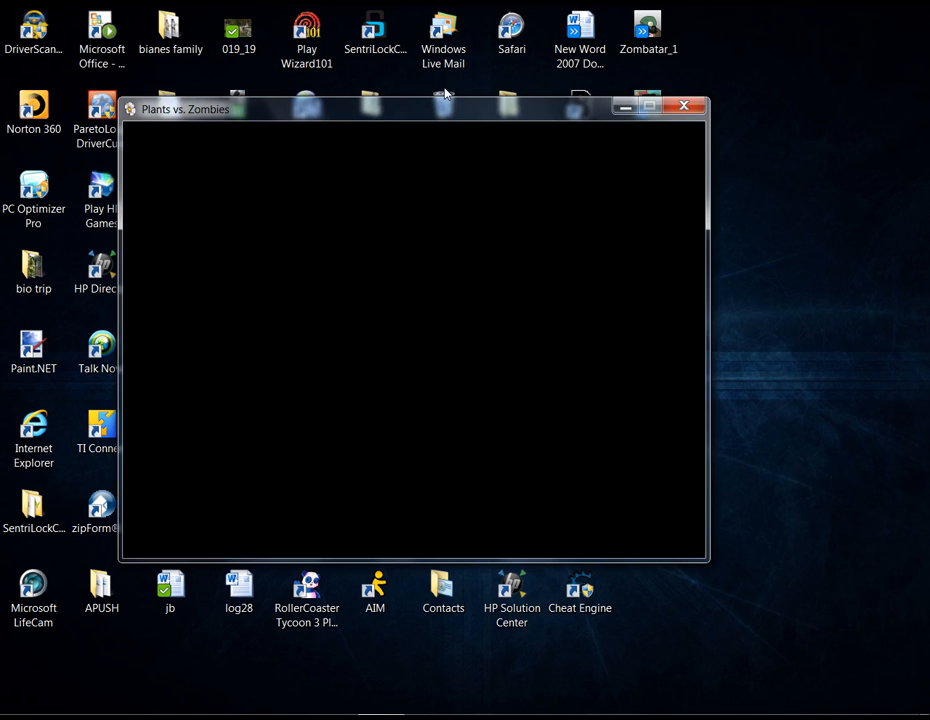
left_click_drag(459, 108, 405, 106)
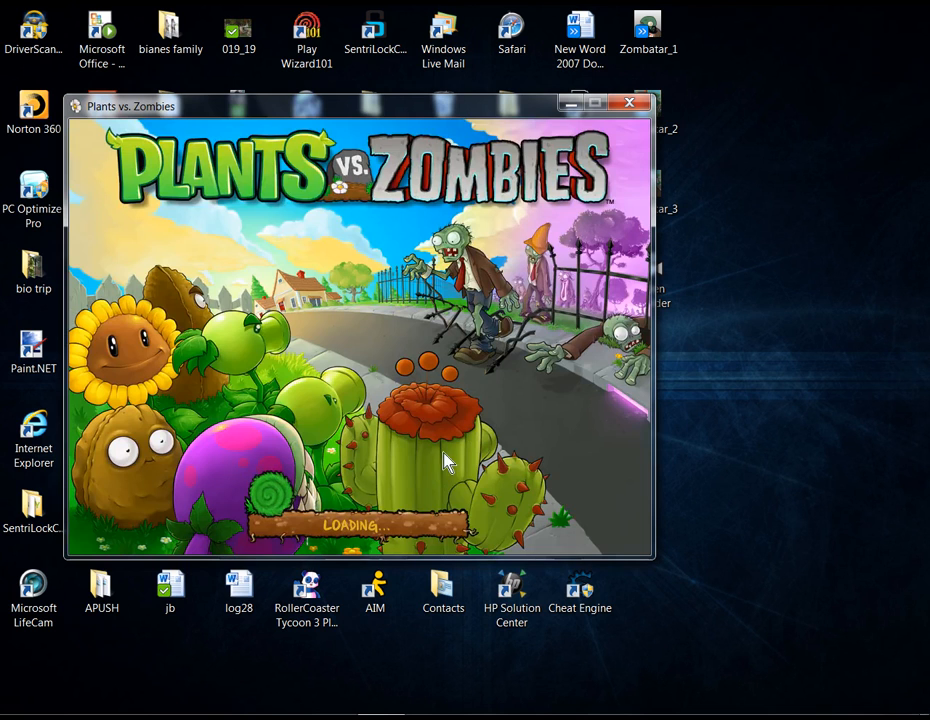
mouse_move(524, 120)
left_mouse_down()
mouse_move(536, 166)
mouse_move(517, 112)
left_mouse_up()
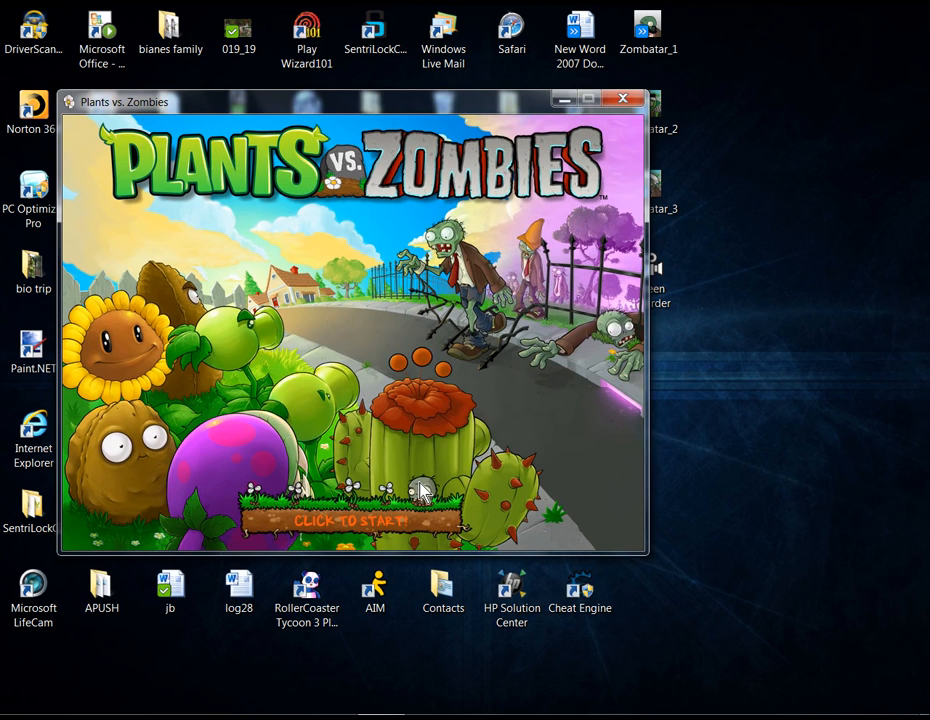
left_click(410, 518)
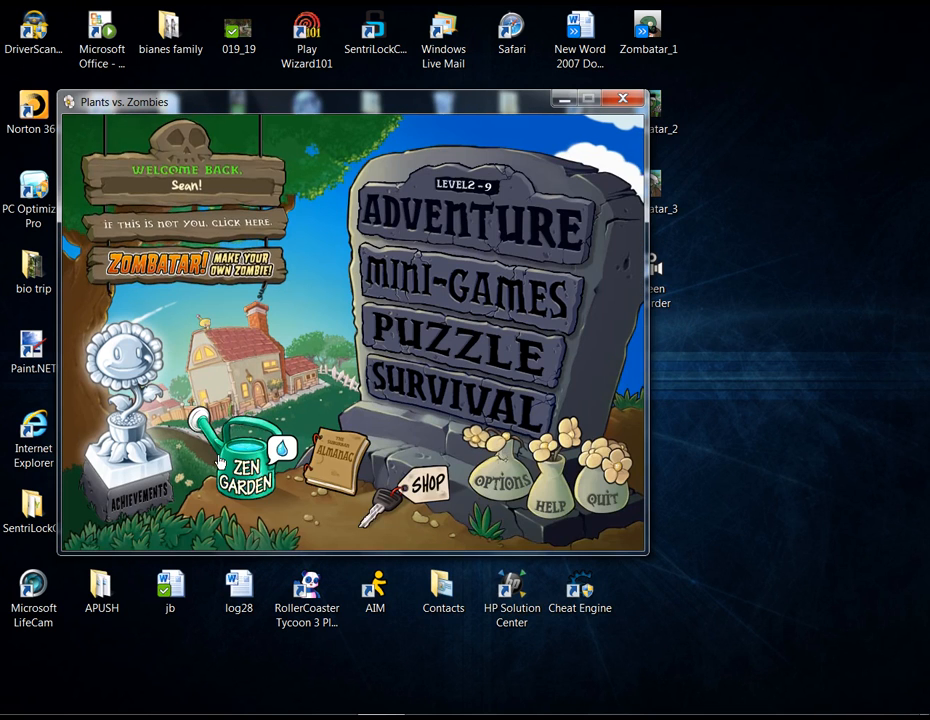
- Launch Cheat Engine alongside the game and return to the Plants vs. Zombies window
left_click(22, 712)
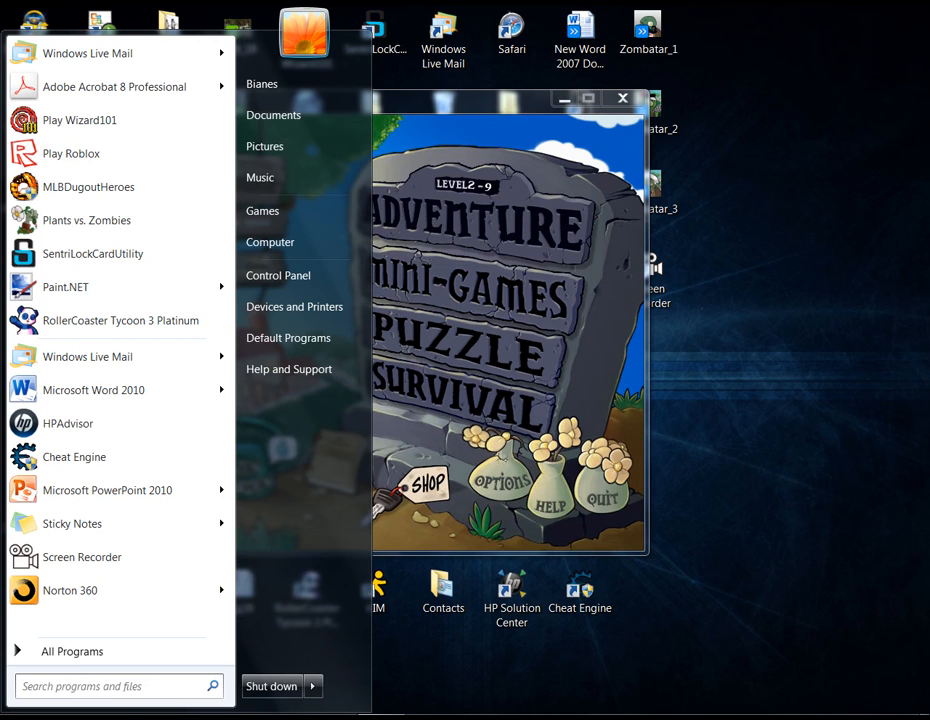
left_click(577, 390)
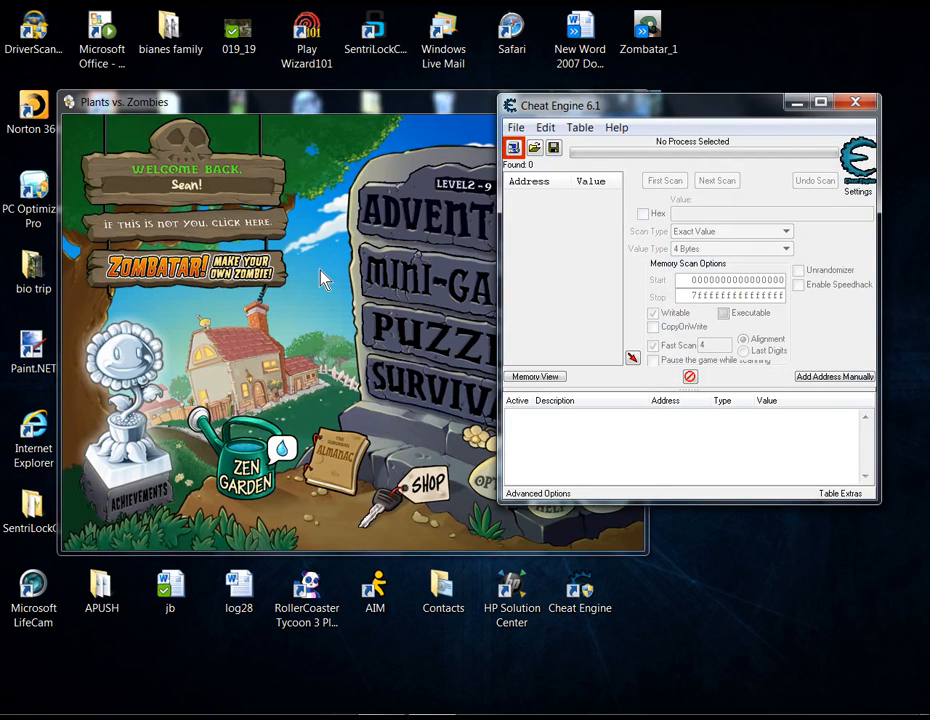
left_click(322, 280)
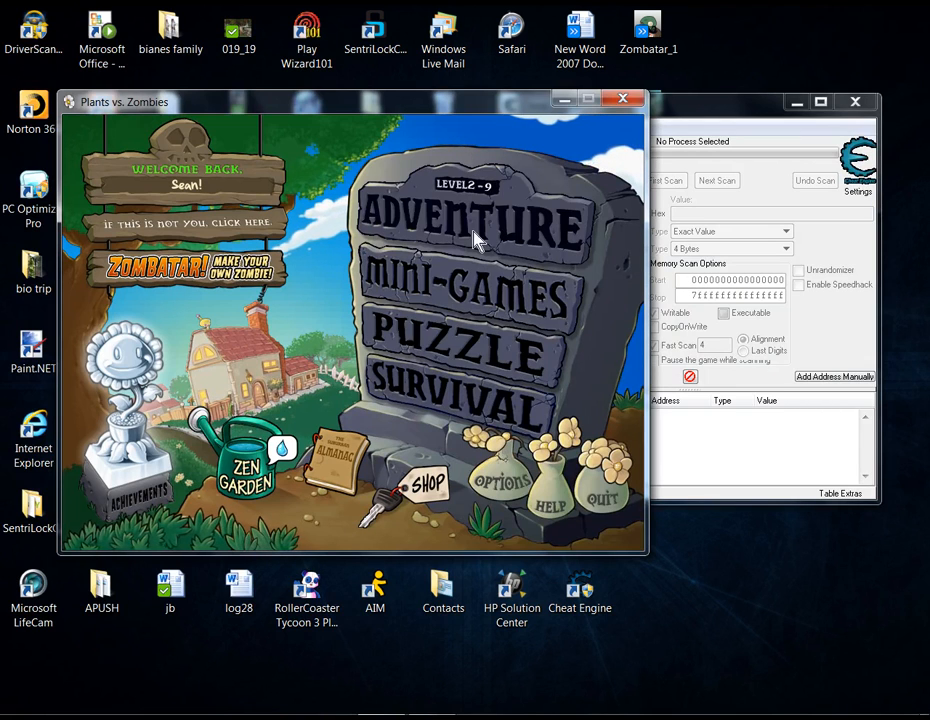
- Start a new Survival: Day game in place of the saved one
left_click(457, 410)
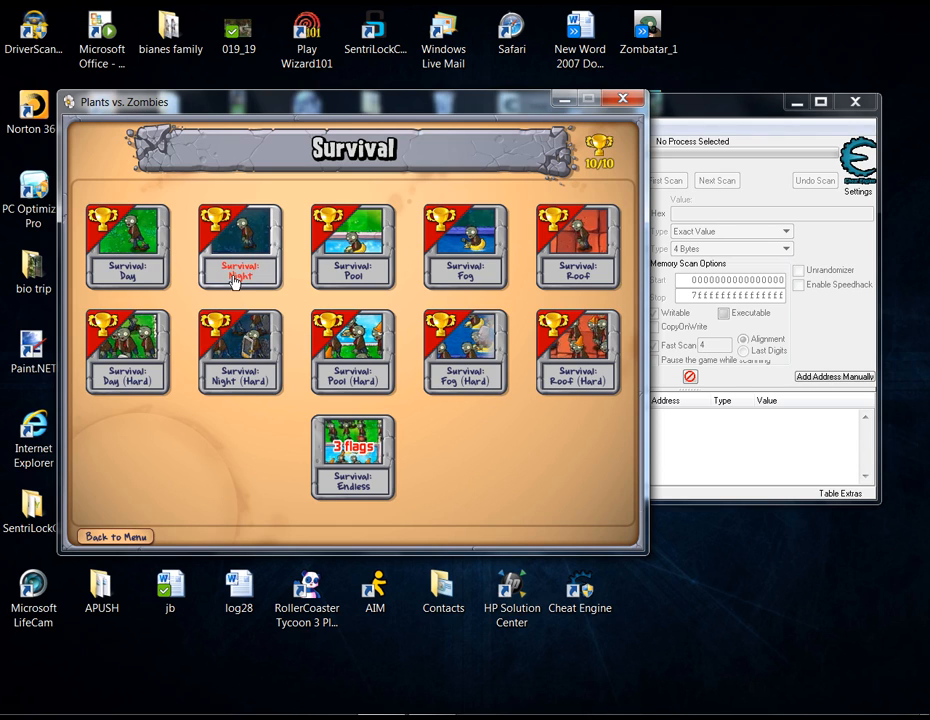
left_click(119, 256)
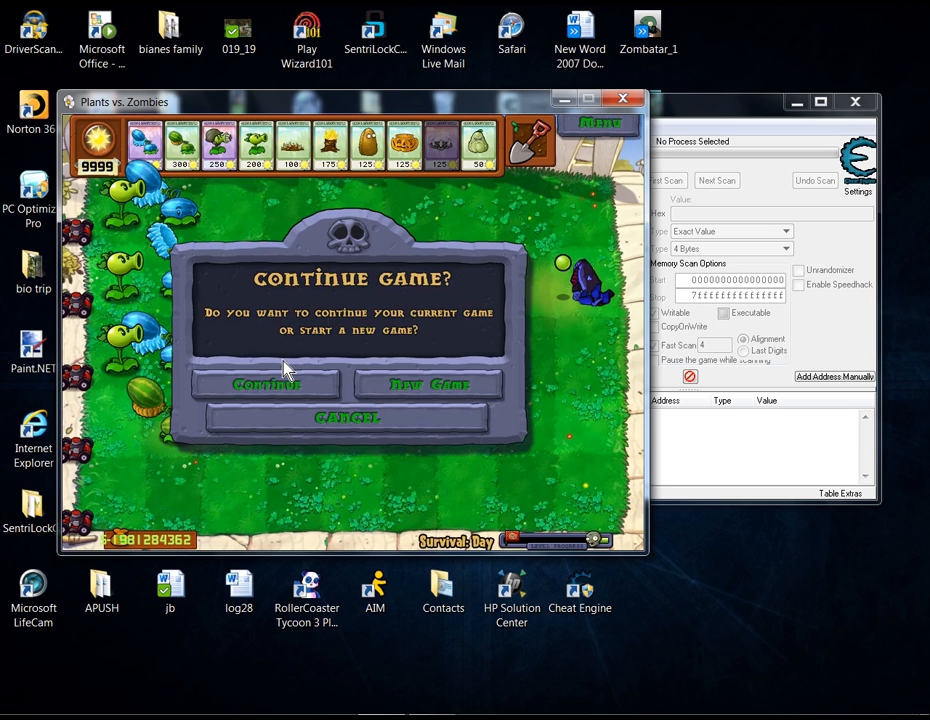
left_click(385, 388)
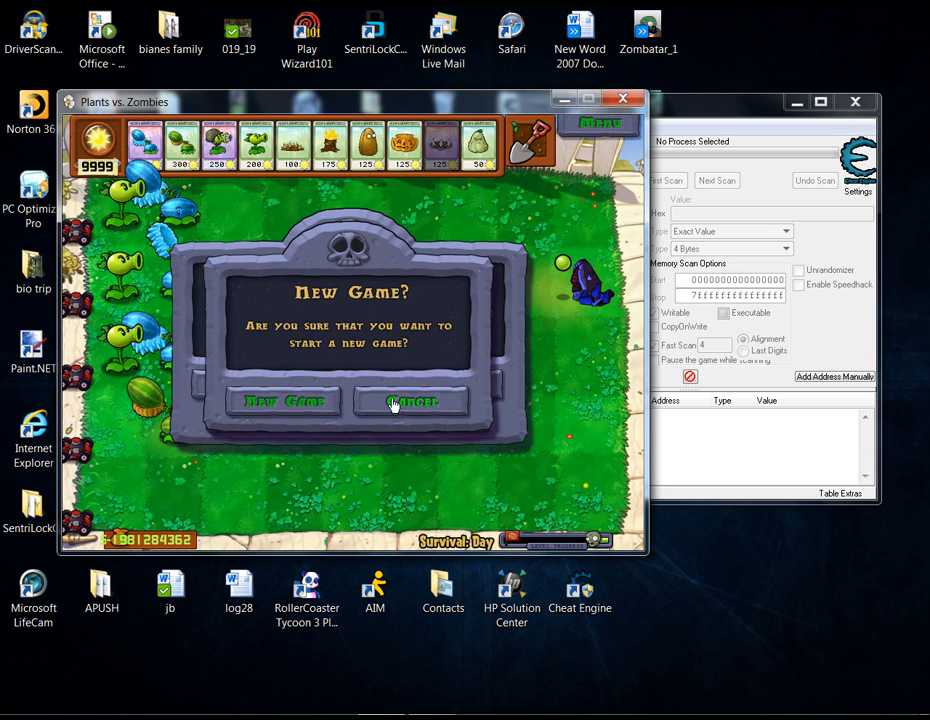
left_click(264, 398)
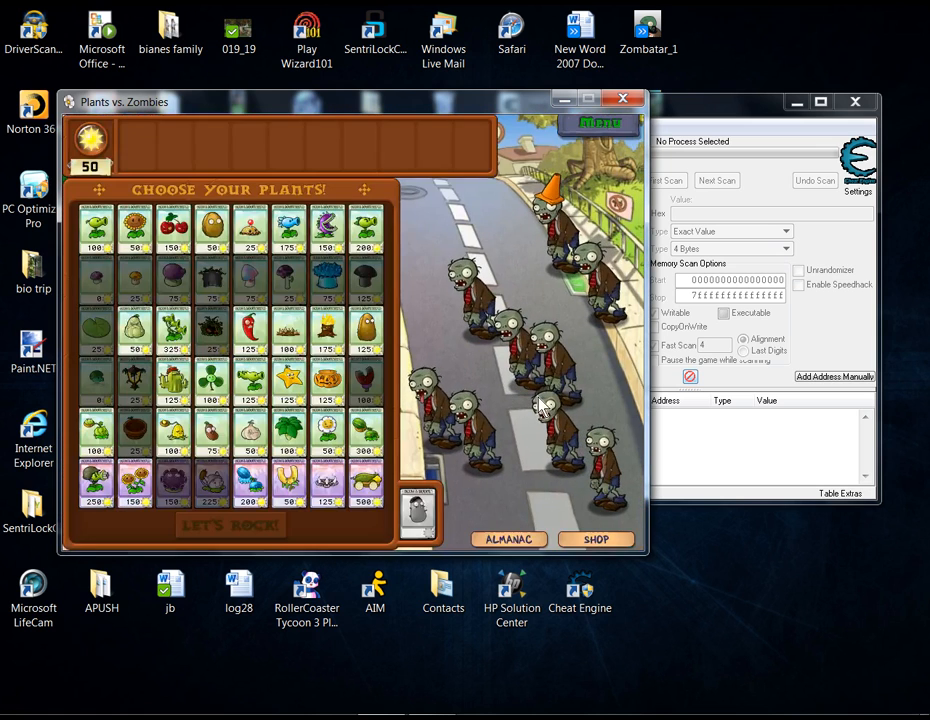
- Choose Repeater, Gatling Pea, Melon-pult, Winter Melon, Torchwood, Spikeweed, Tall-nut, Pumpkin, Spikerock and Sunflower as the plants and begin the level
left_click(320, 396)
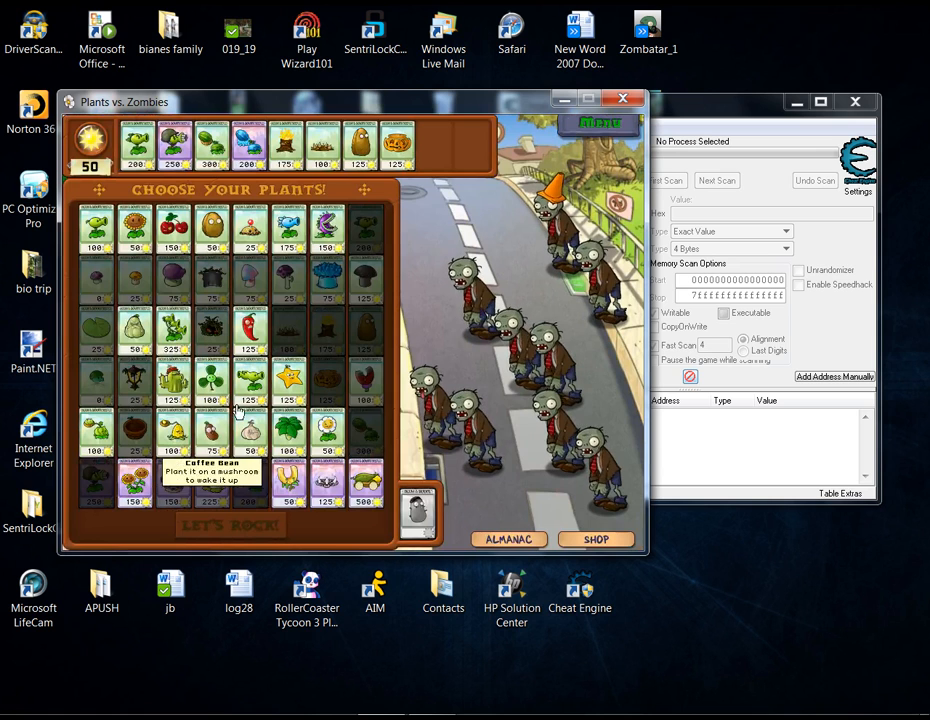
left_click(327, 478)
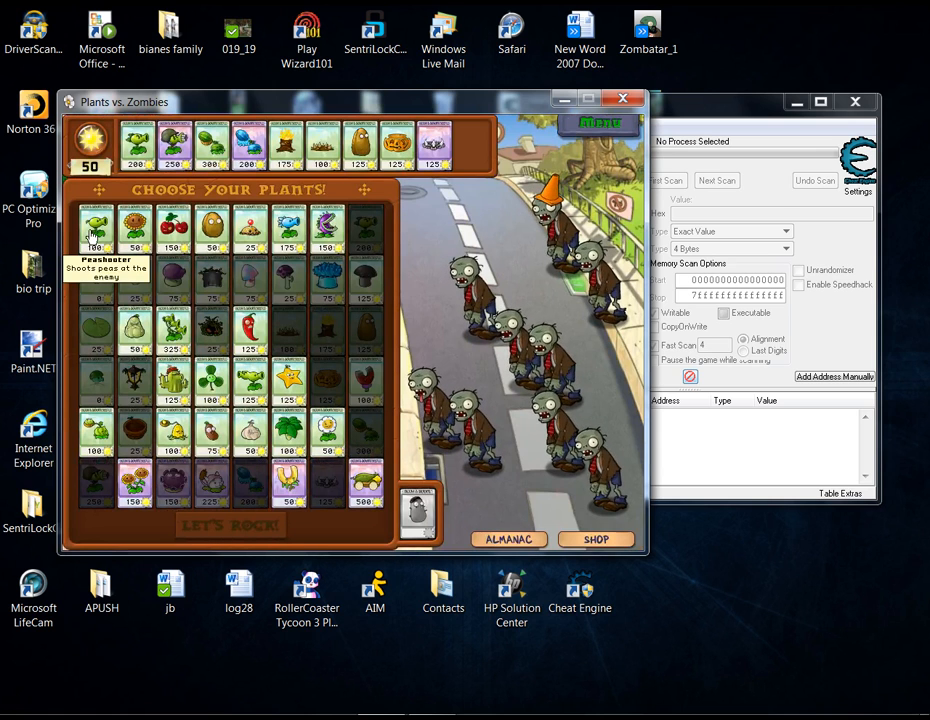
left_click(134, 228)
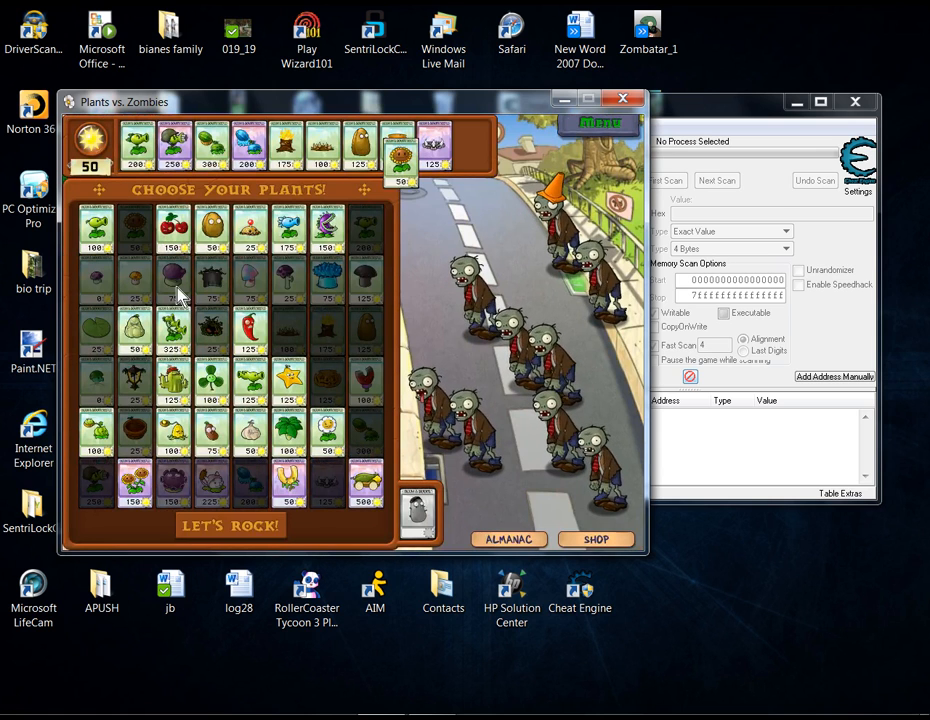
left_click(213, 530)
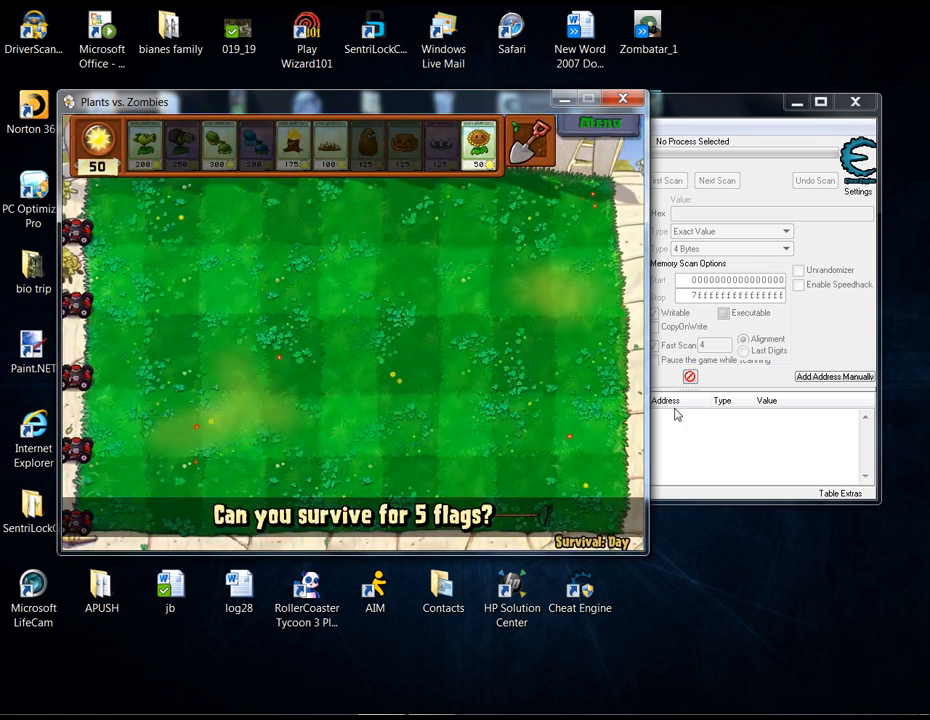
- Switch to Cheat Engine and attach it to the popcapgame1.exe process
left_click(676, 414)
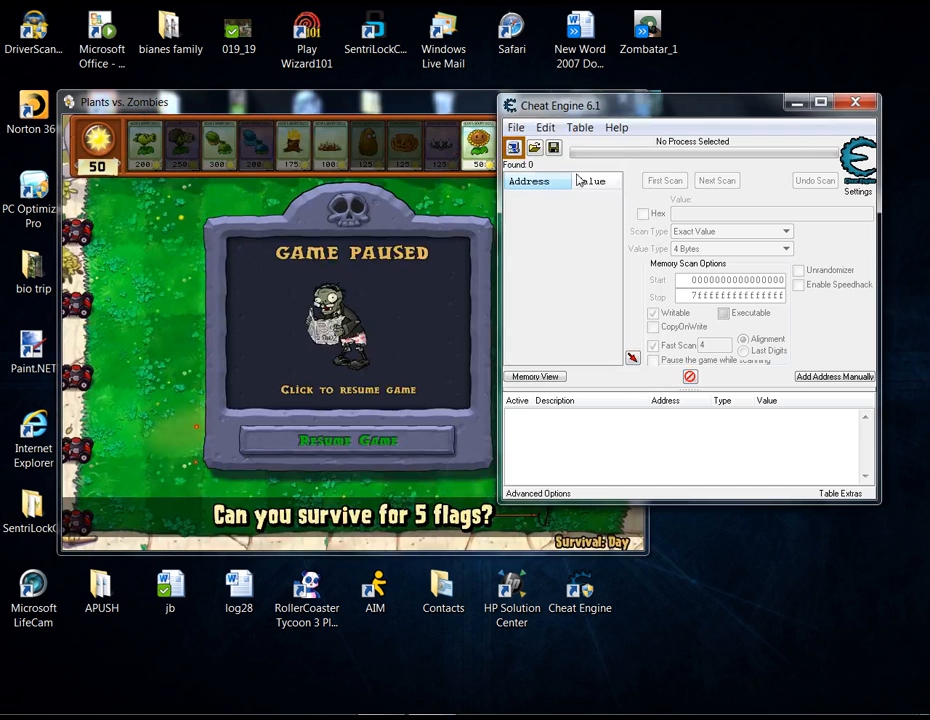
left_click(513, 147)
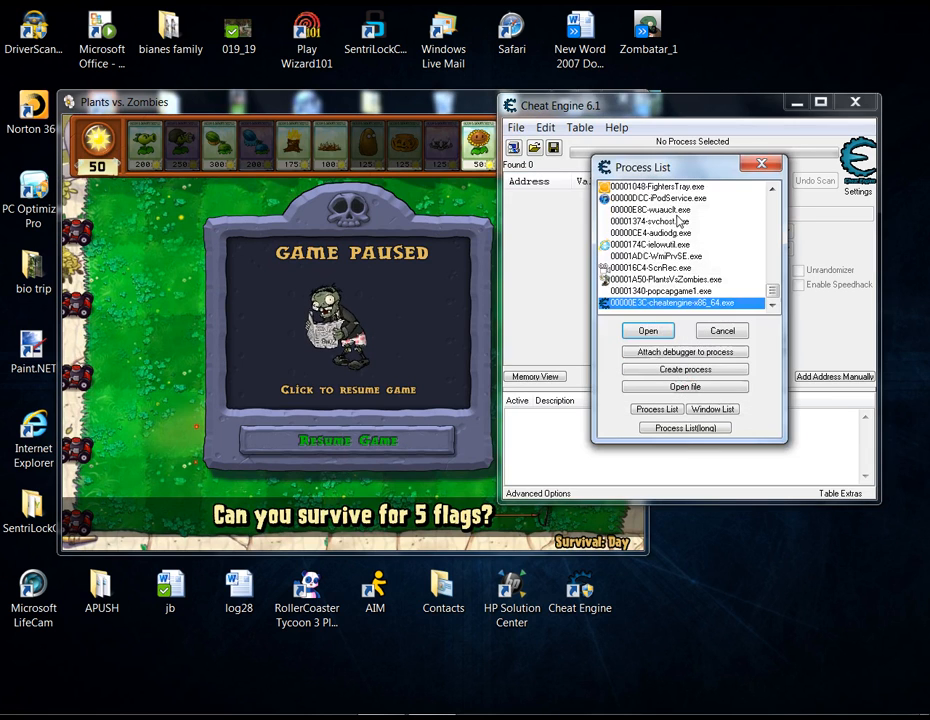
left_click(661, 291)
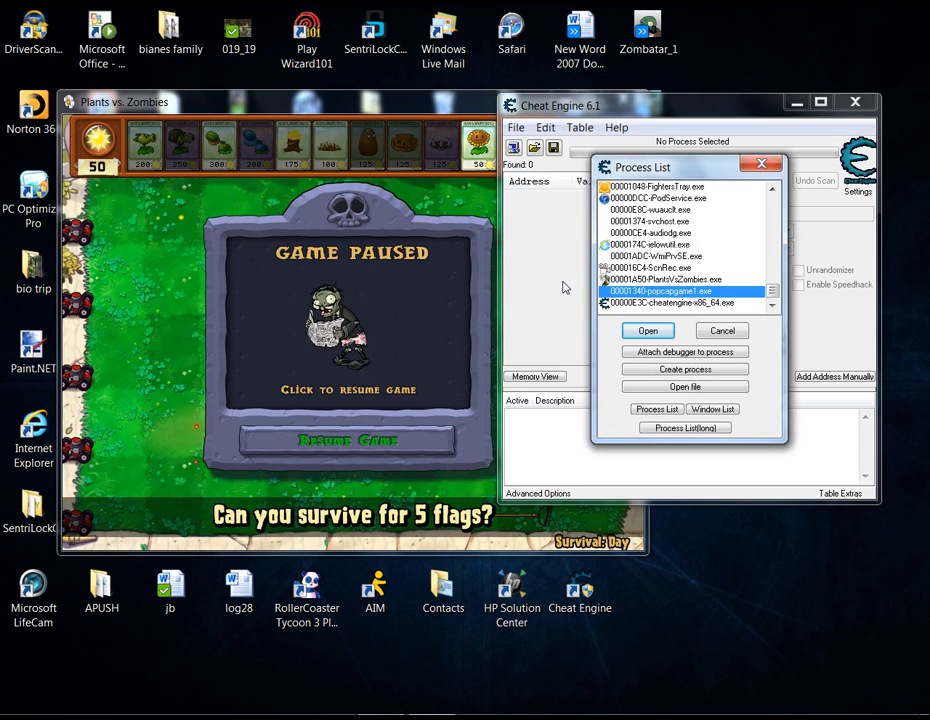
left_click(666, 280)
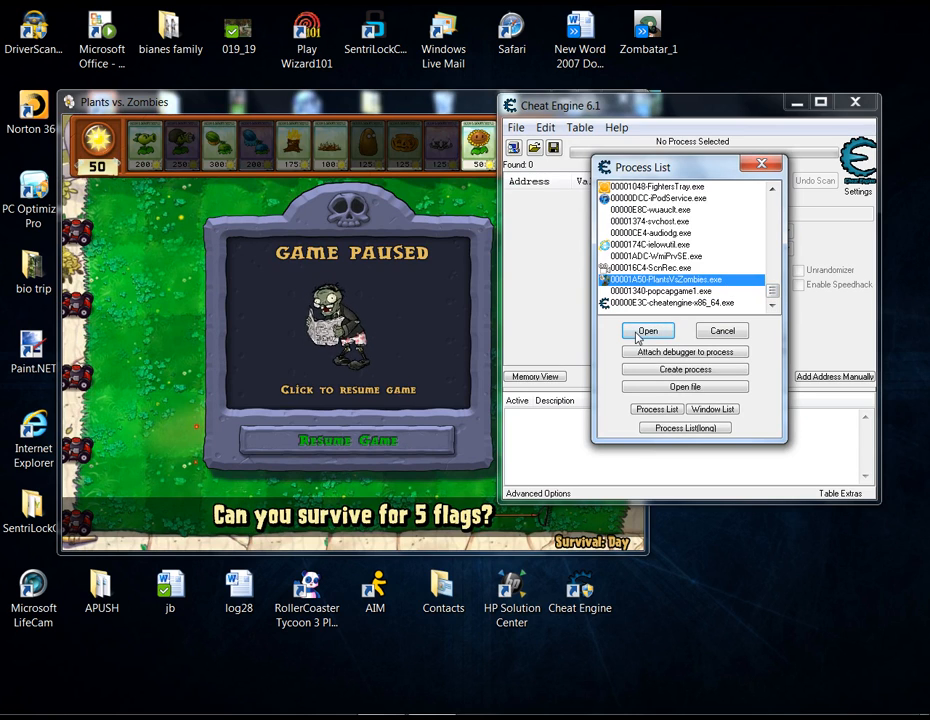
left_click(662, 291)
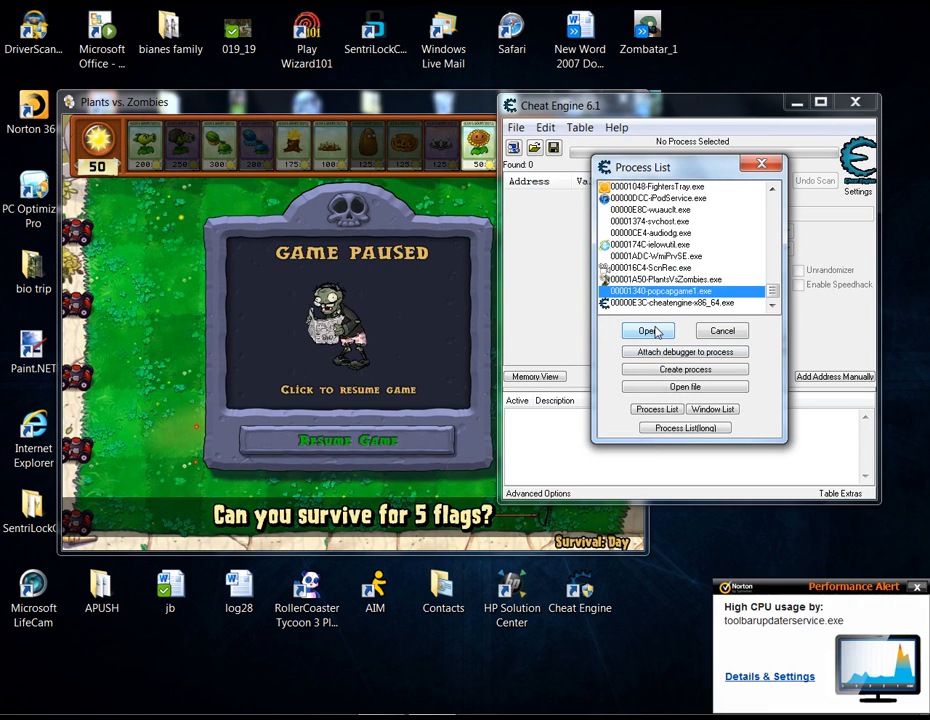
left_click(648, 331)
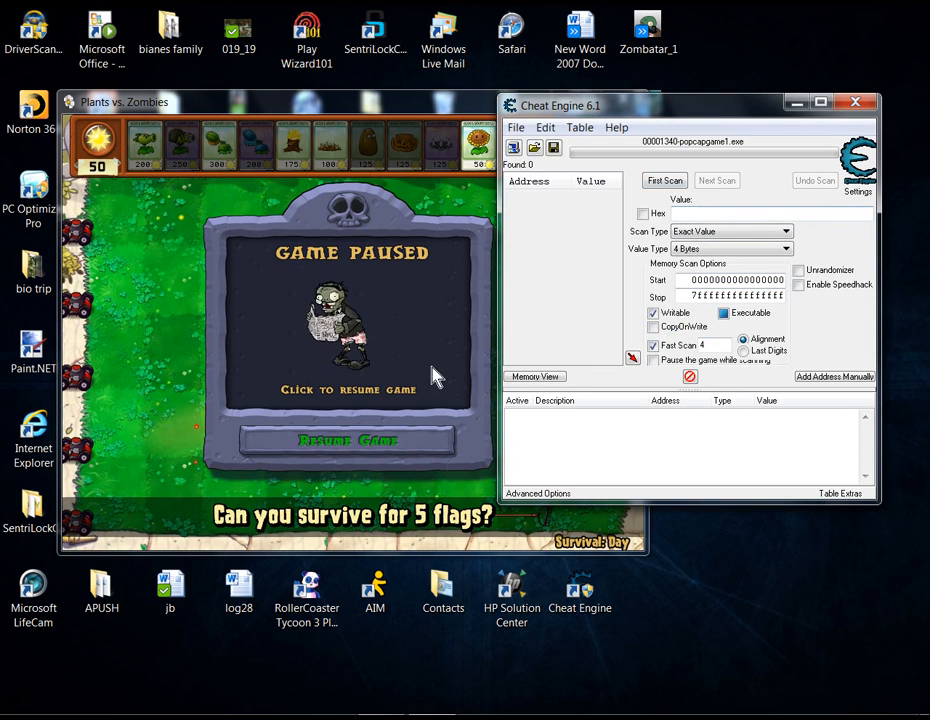
- Check the game's sun amount and run a first exact-value 4-byte scan for 50 in Cheat Engine
left_click(335, 440)
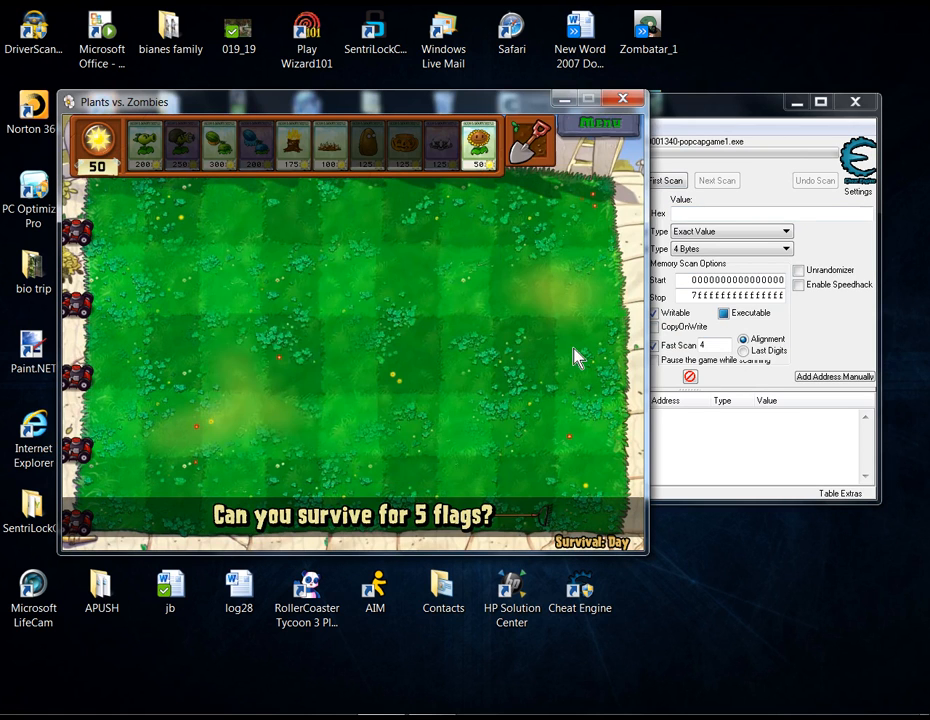
left_click(770, 207)
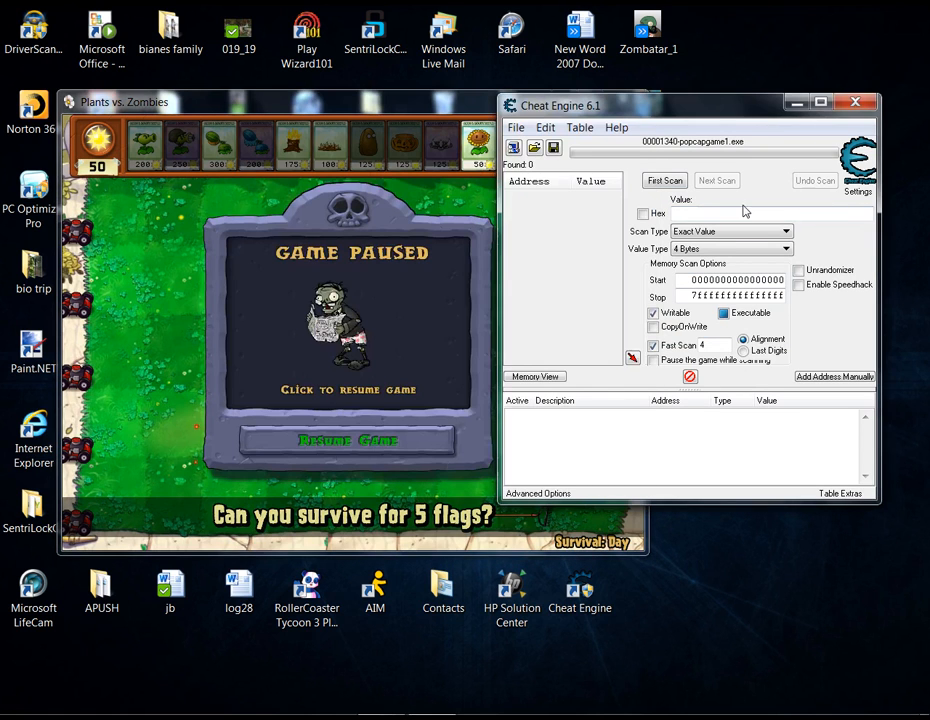
type("50")
left_click(665, 180)
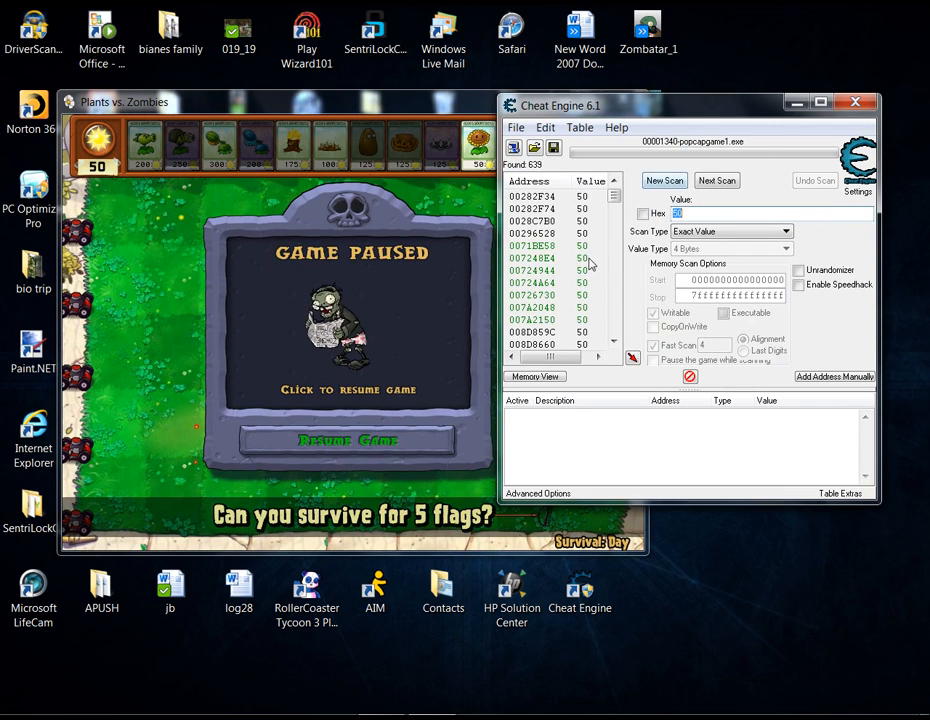
- Plant a Sunflower in the first tile of the lawn's top row and narrow the Cheat Engine scan to the value 0
left_click(370, 438)
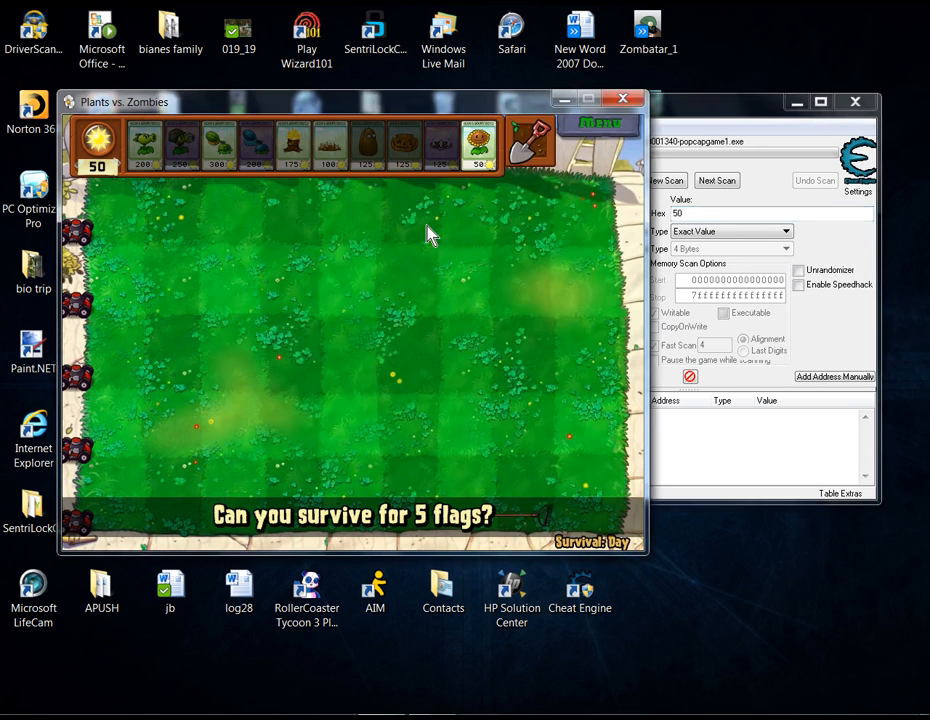
left_click(120, 208)
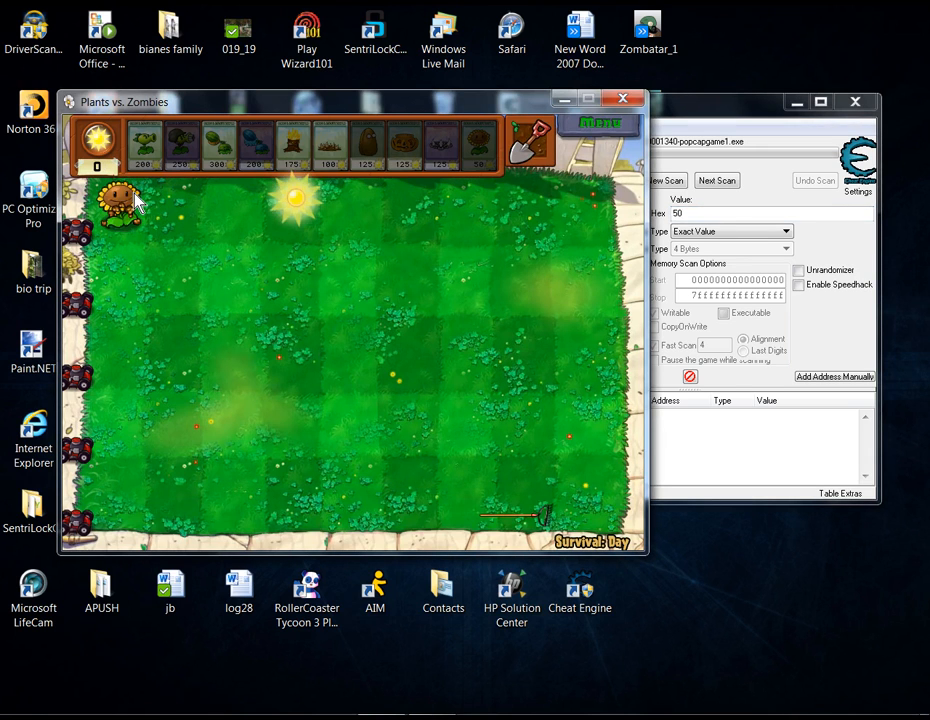
left_click(797, 459)
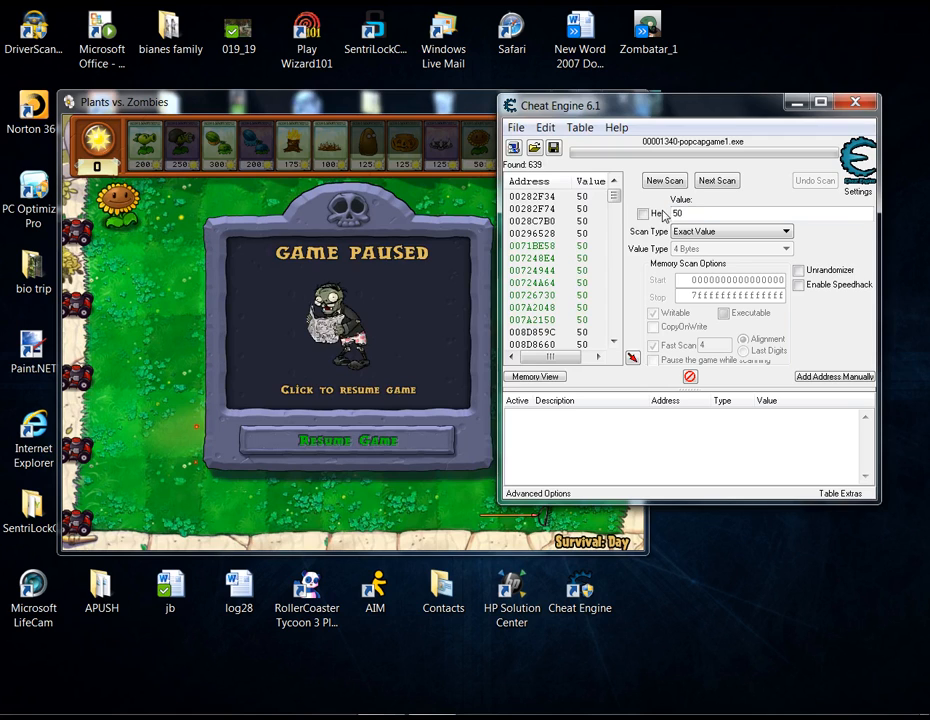
double_click(700, 214)
type("0")
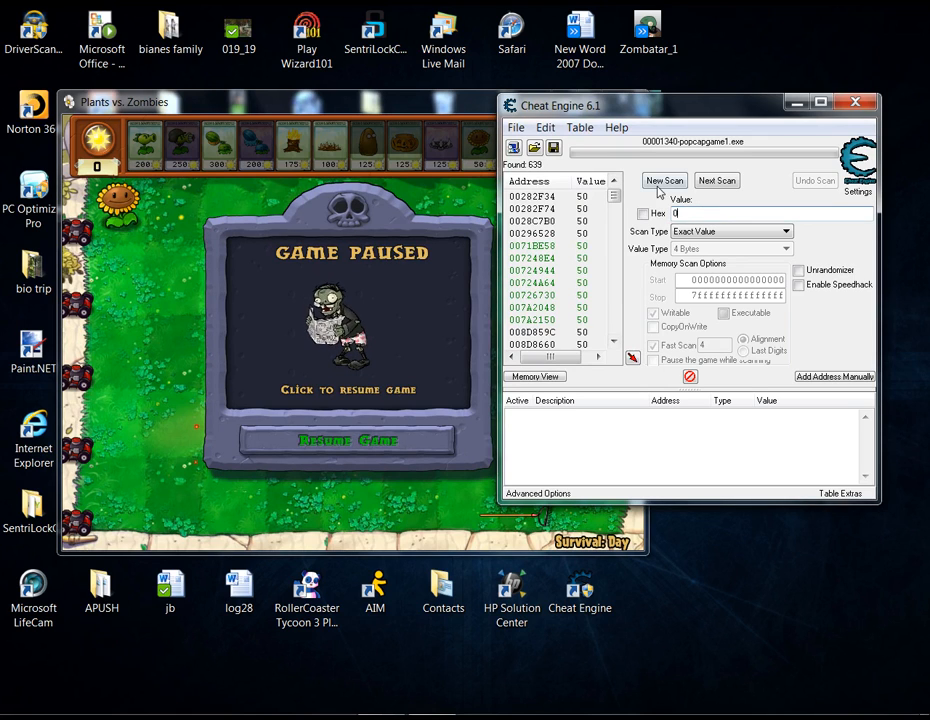
left_click(716, 181)
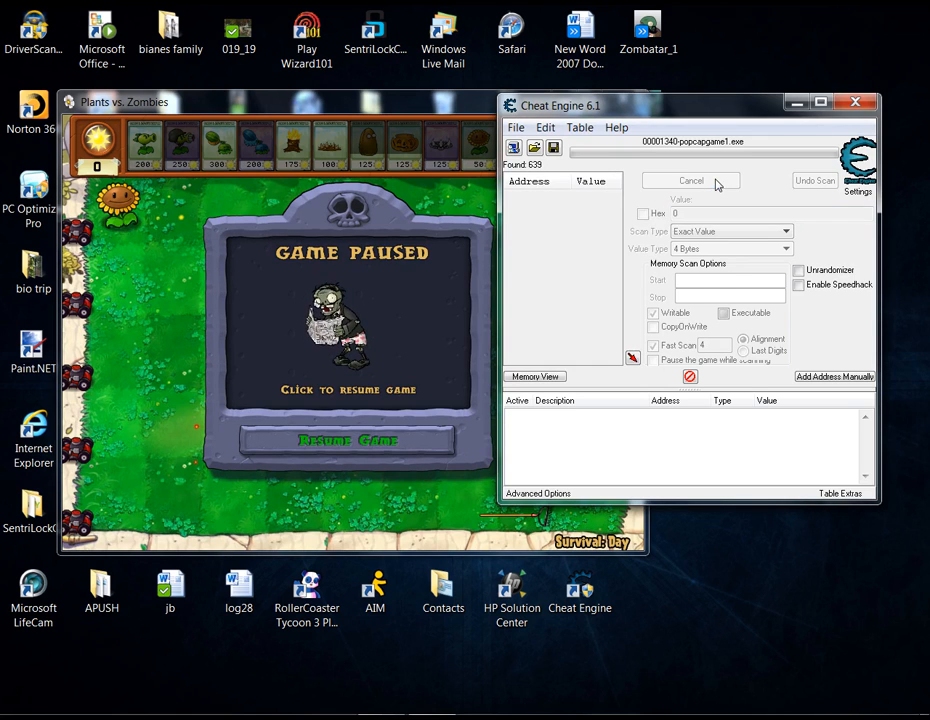
- Add the found sun address to the cheat list as a frozen entry with its value set to 9999
double_click(558, 198)
left_click(512, 415)
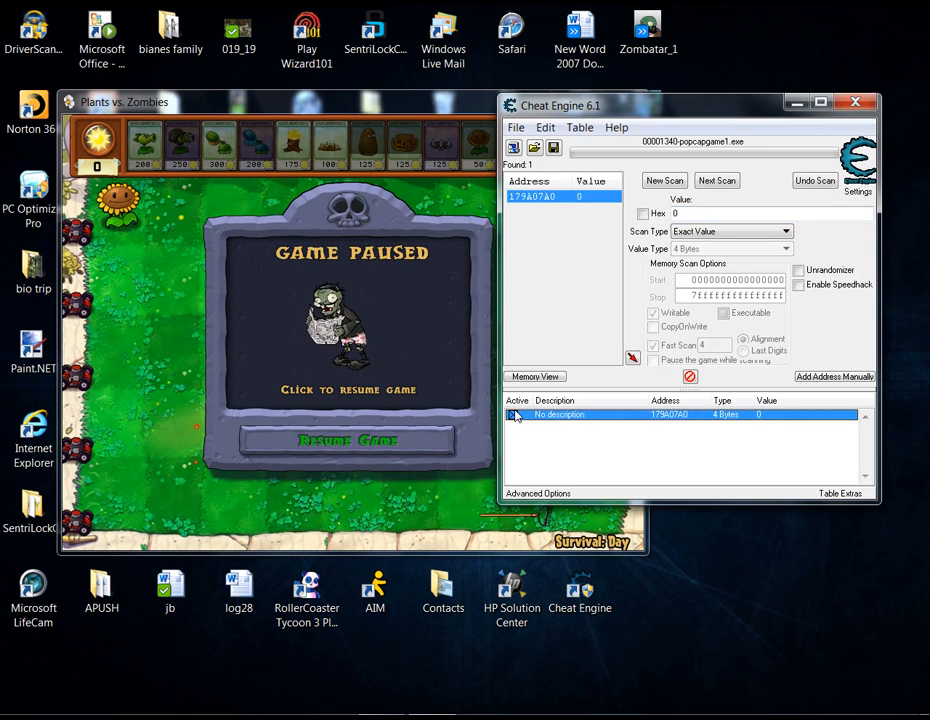
double_click(766, 416)
type("9999")
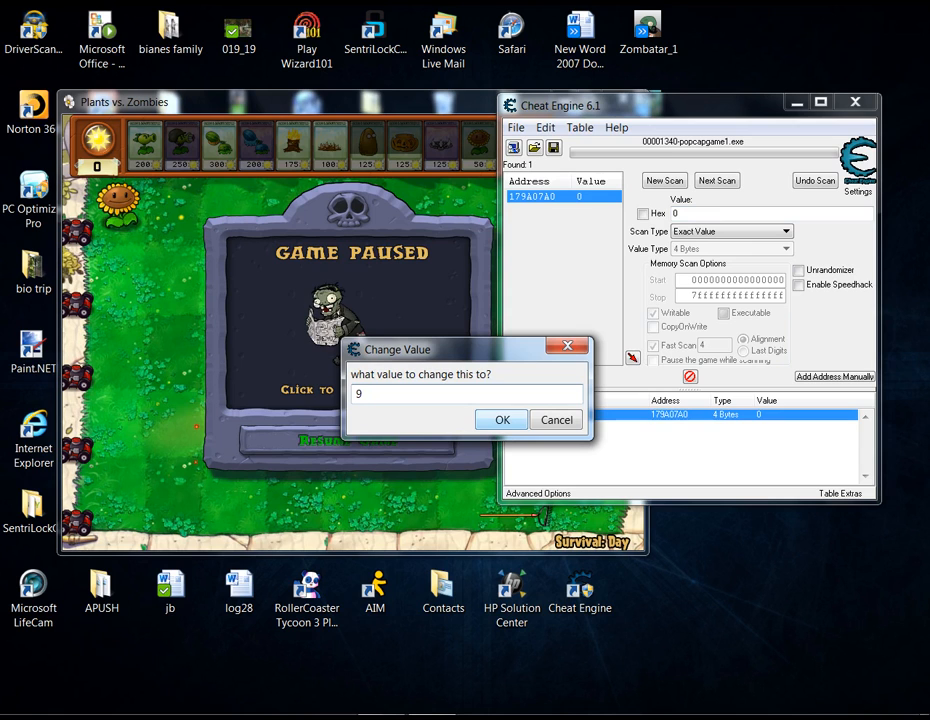
left_click(502, 420)
- Resume the game and dig up the Sunflower in the top row with the shovel
left_click(276, 440)
left_click(300, 280)
left_click(120, 205)
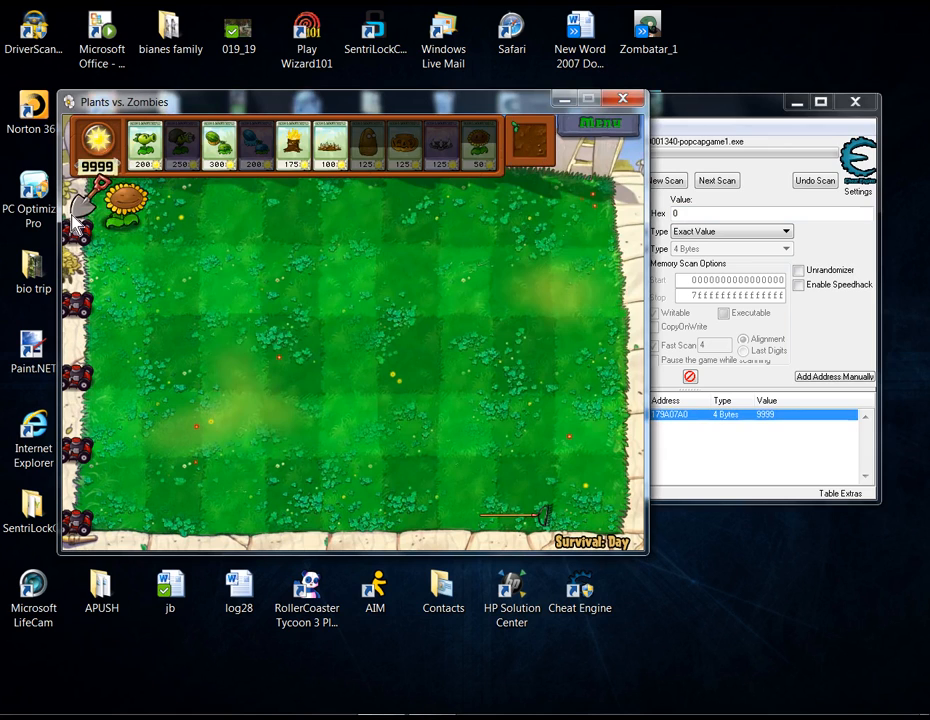
- Plant a Repeater in the first tile of the top row and a Melon-pult in the tile beside it
left_click(145, 145)
left_click(120, 205)
left_click(217, 143)
left_click(178, 207)
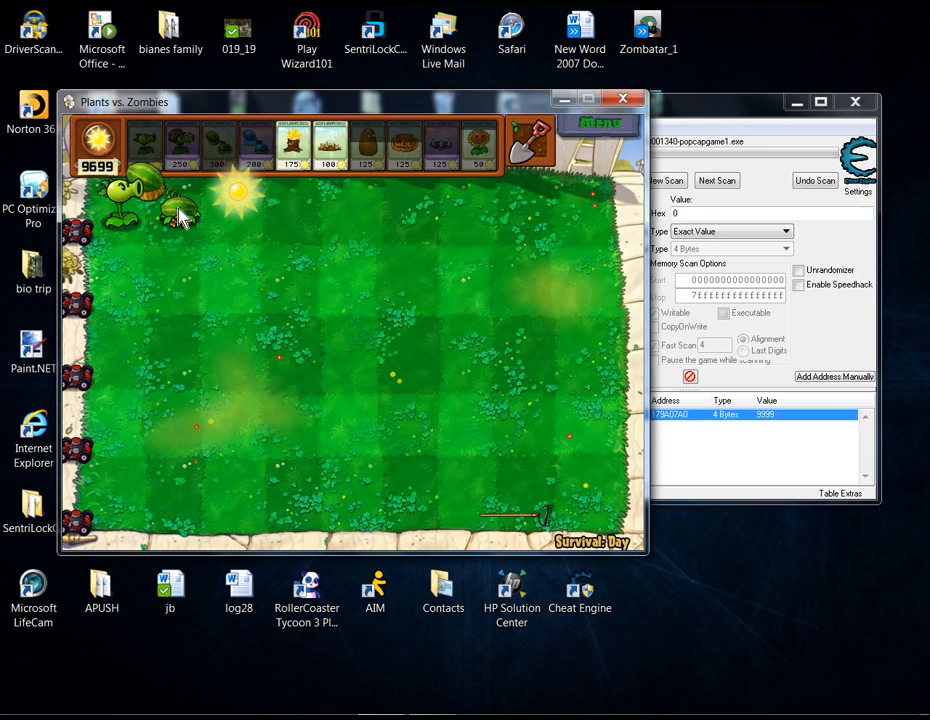
- Switch to Cheat Engine and disassemble the memory region of the found sun address
left_click(700, 474)
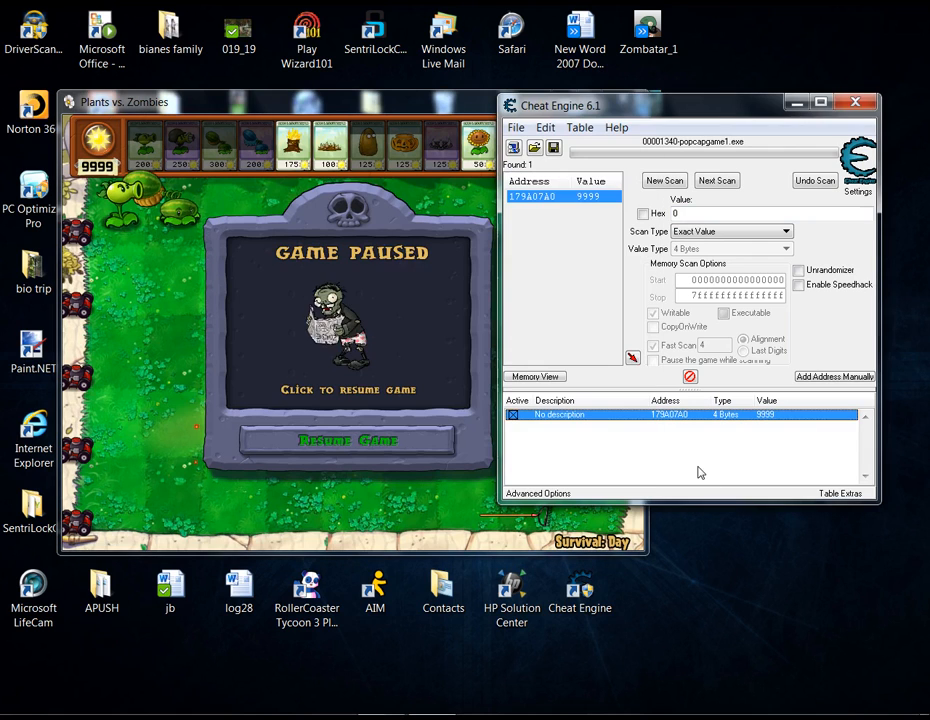
right_click(528, 197)
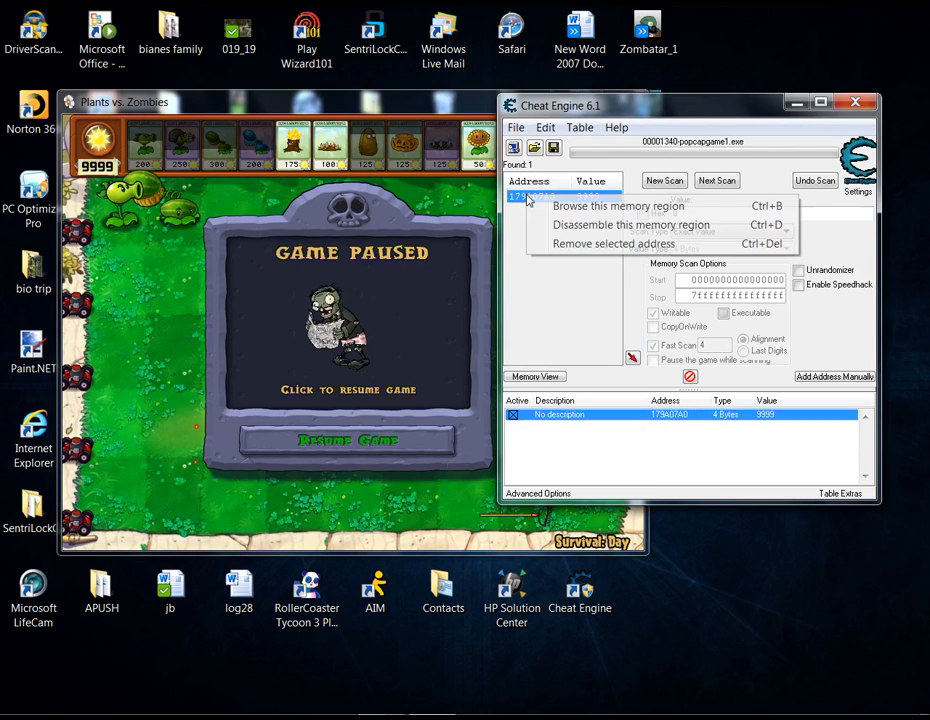
left_click(586, 228)
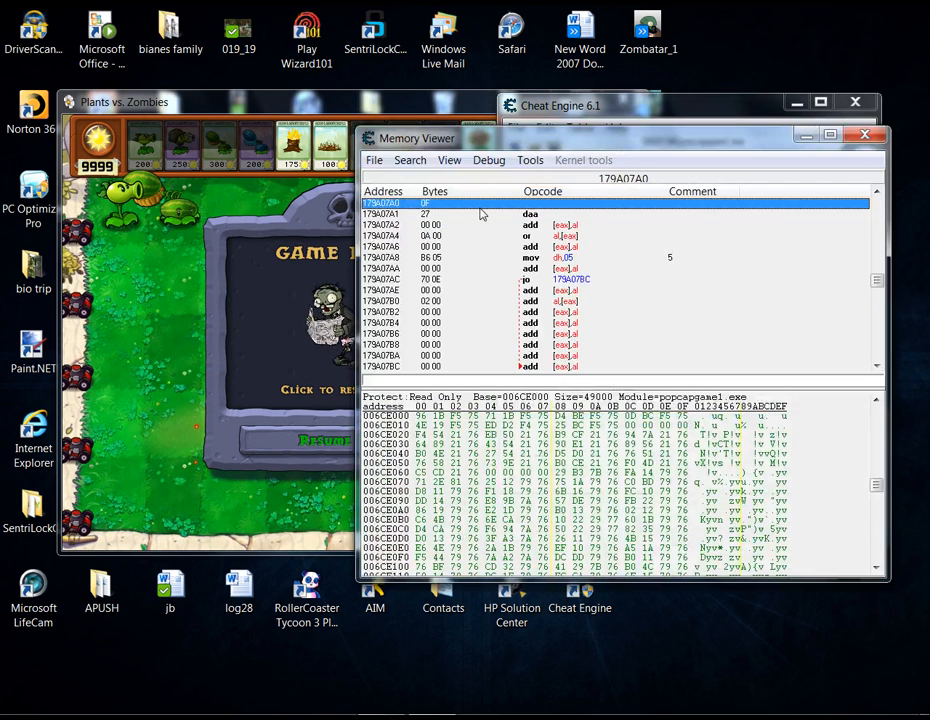
- Jump to address 00491E4C in the disassembly and place the sticky note holding that address below the game window
right_click(551, 210)
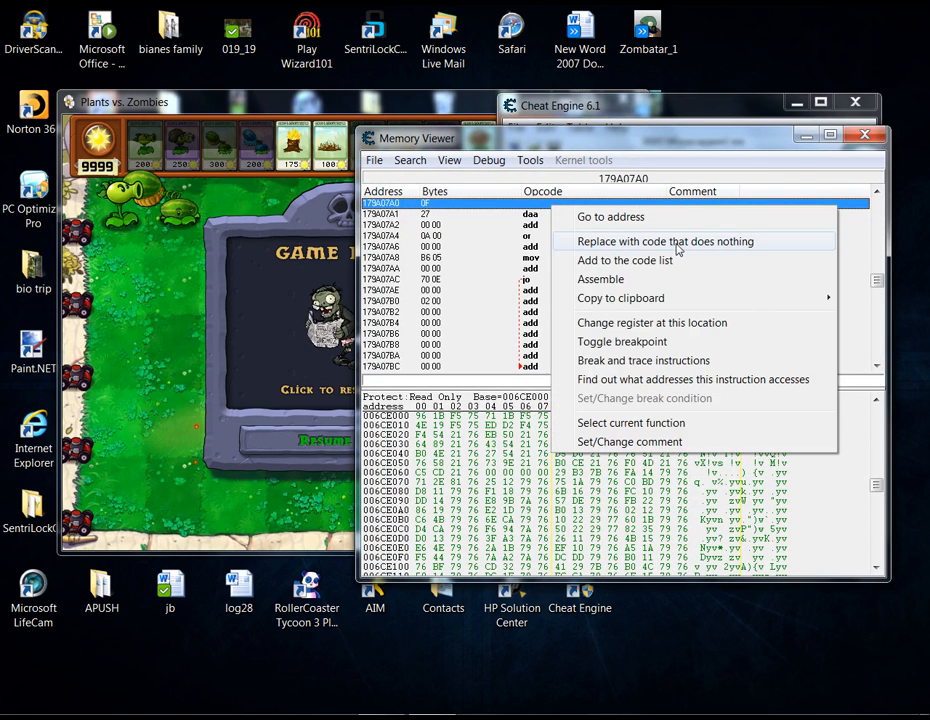
left_click(621, 218)
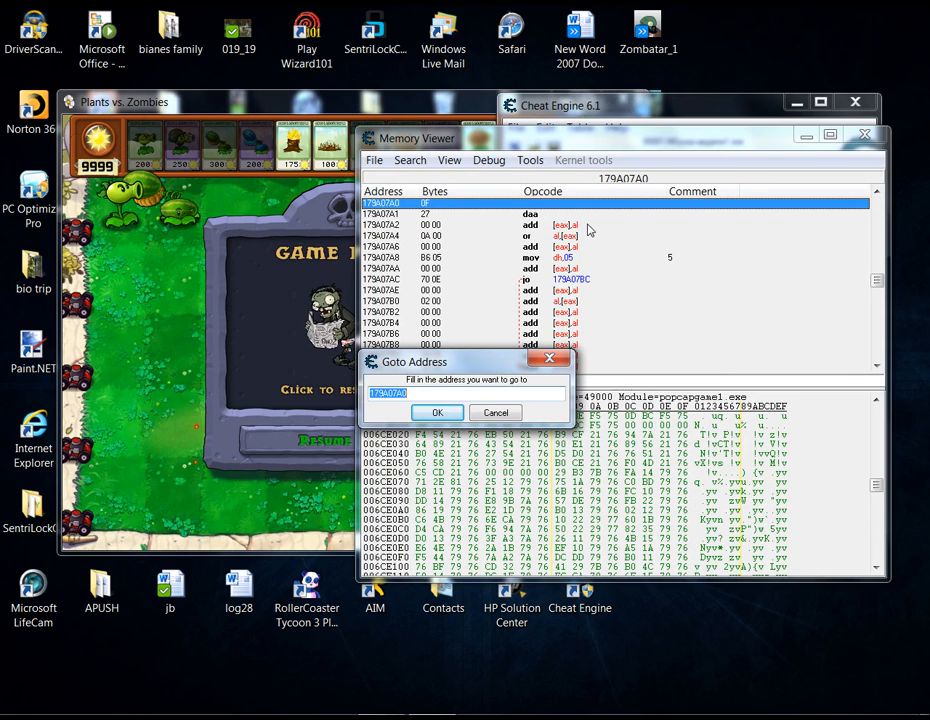
type("00491E4C")
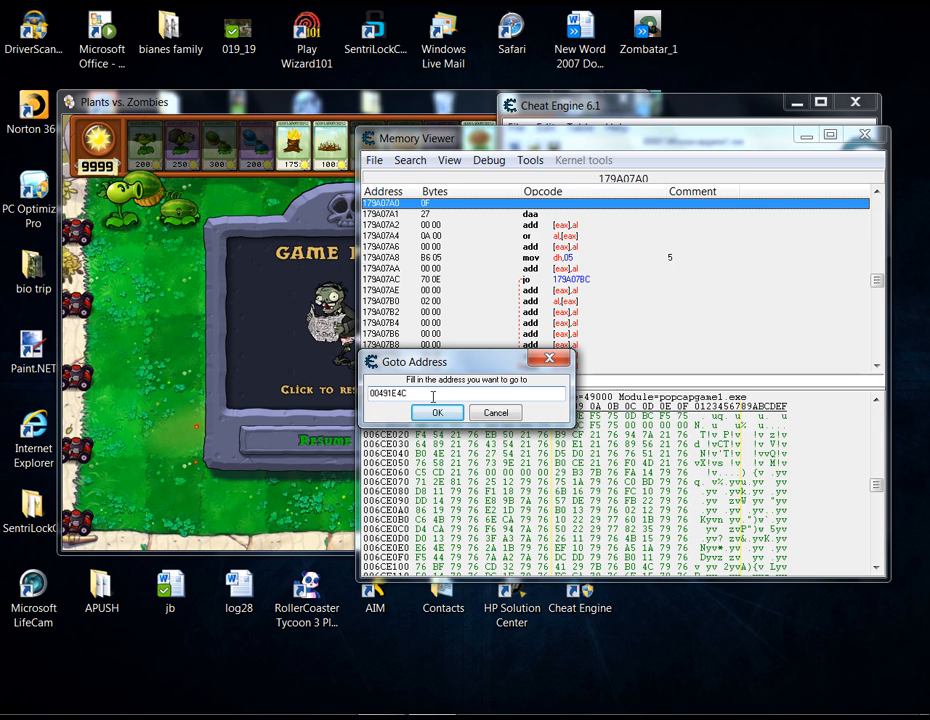
key("super")
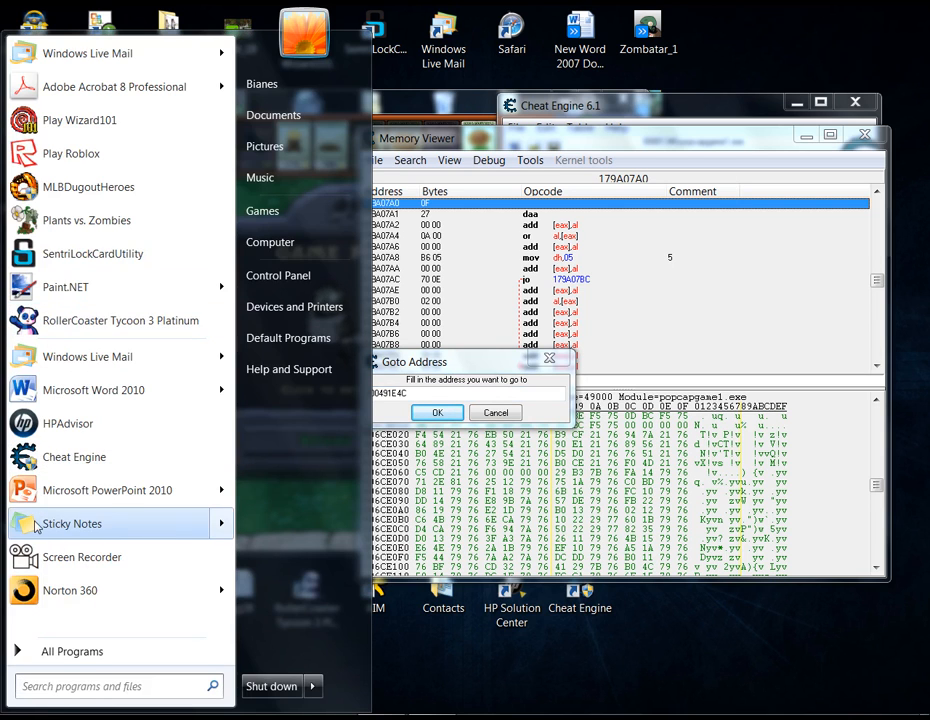
key("super")
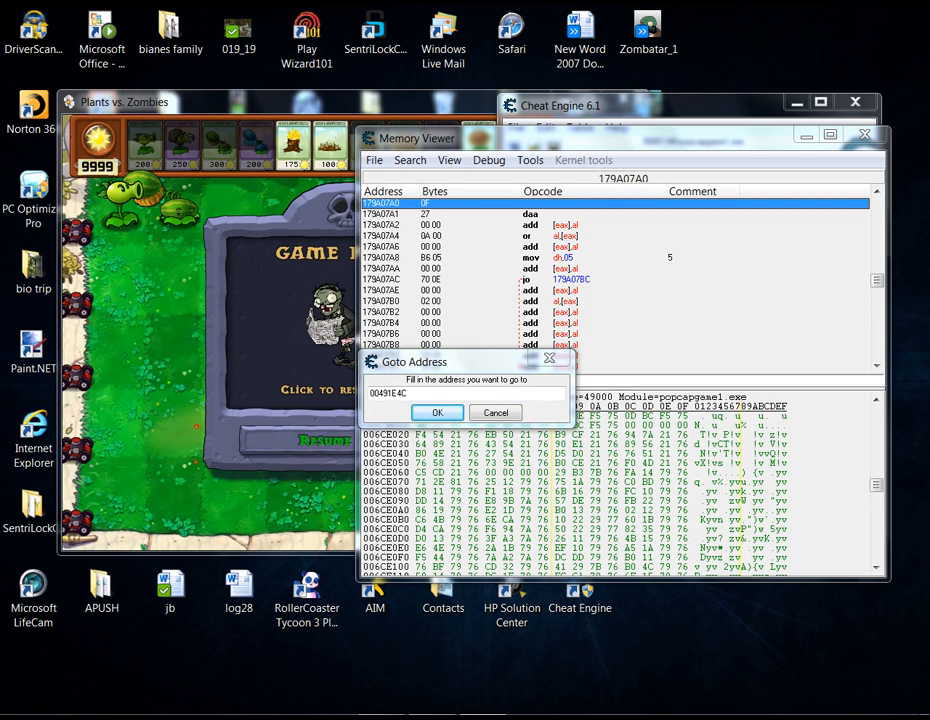
left_click(480, 717)
left_click_drag(774, 91, 232, 565)
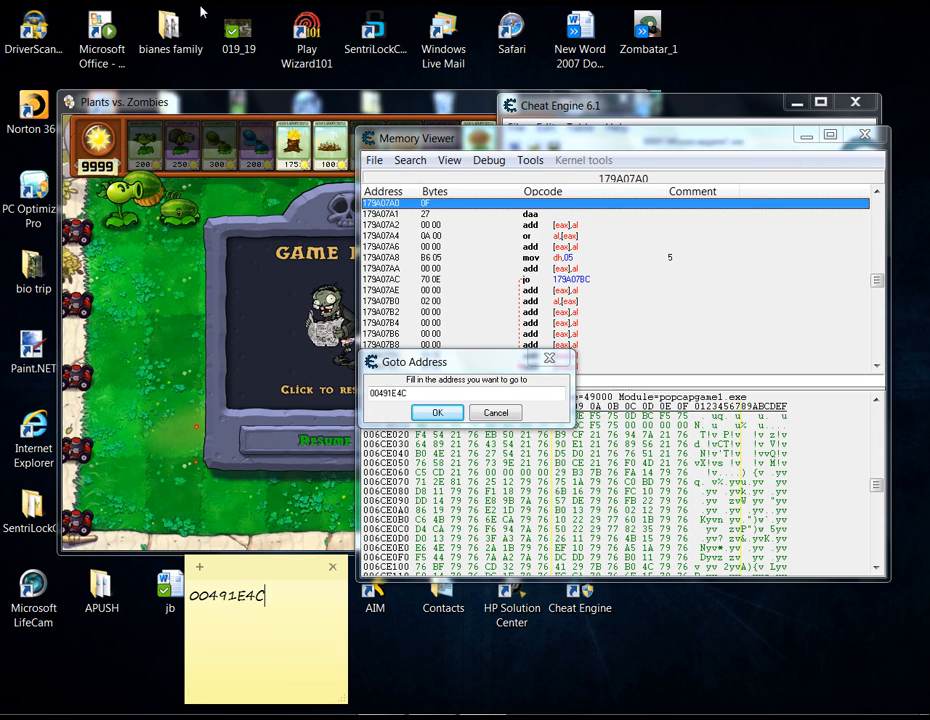
left_click(437, 412)
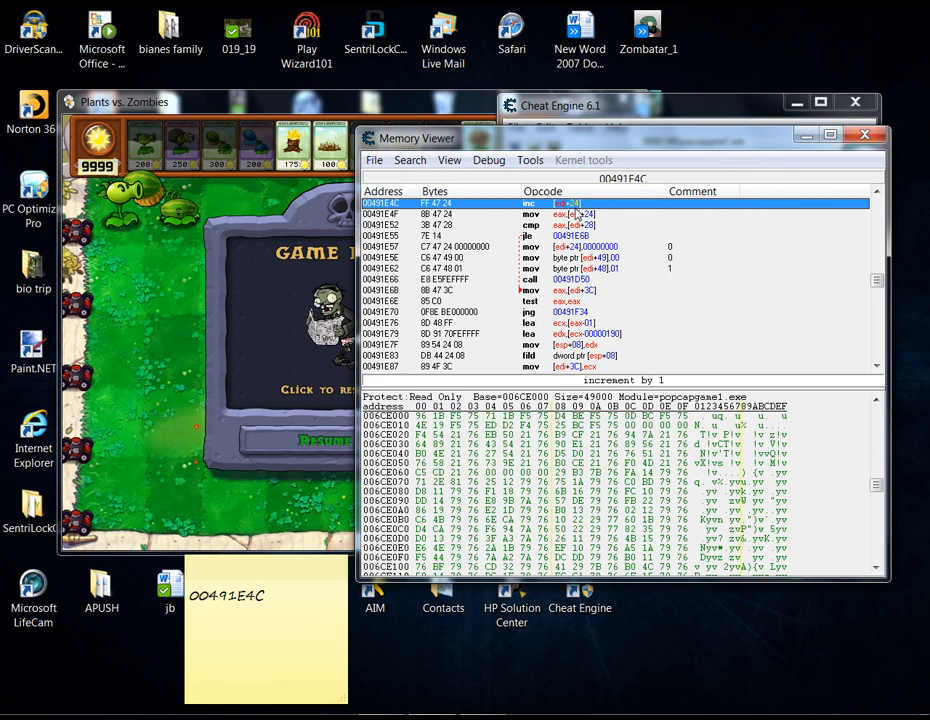
- Replace the instruction at 00491E4C with add [edi+24],200, filling the incomplete opcodes with NOPs, and close the Memory Viewer
right_click(570, 206)
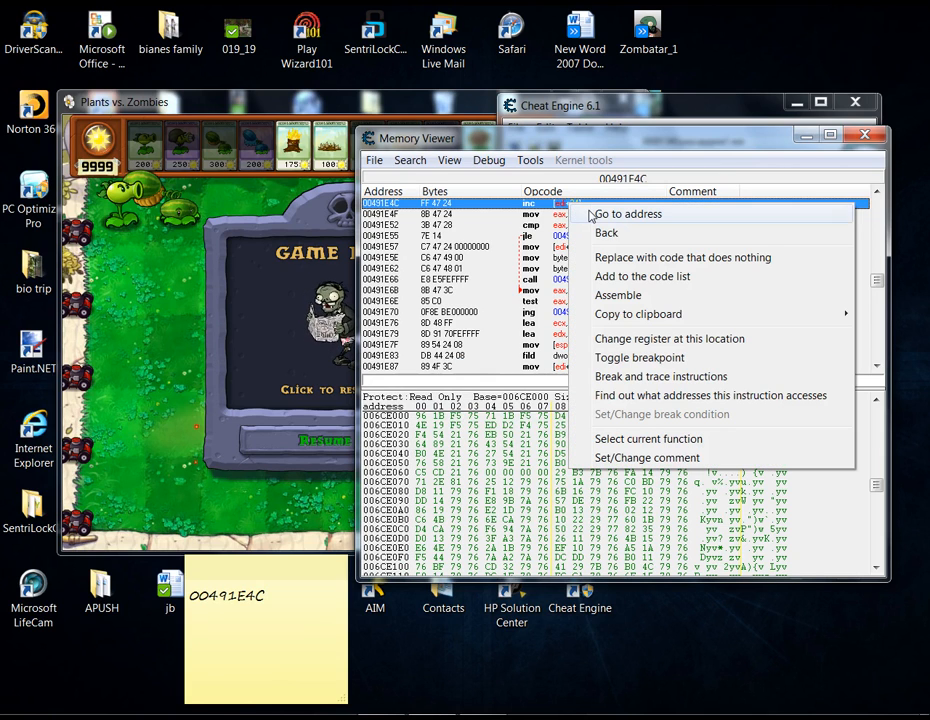
left_click(560, 206)
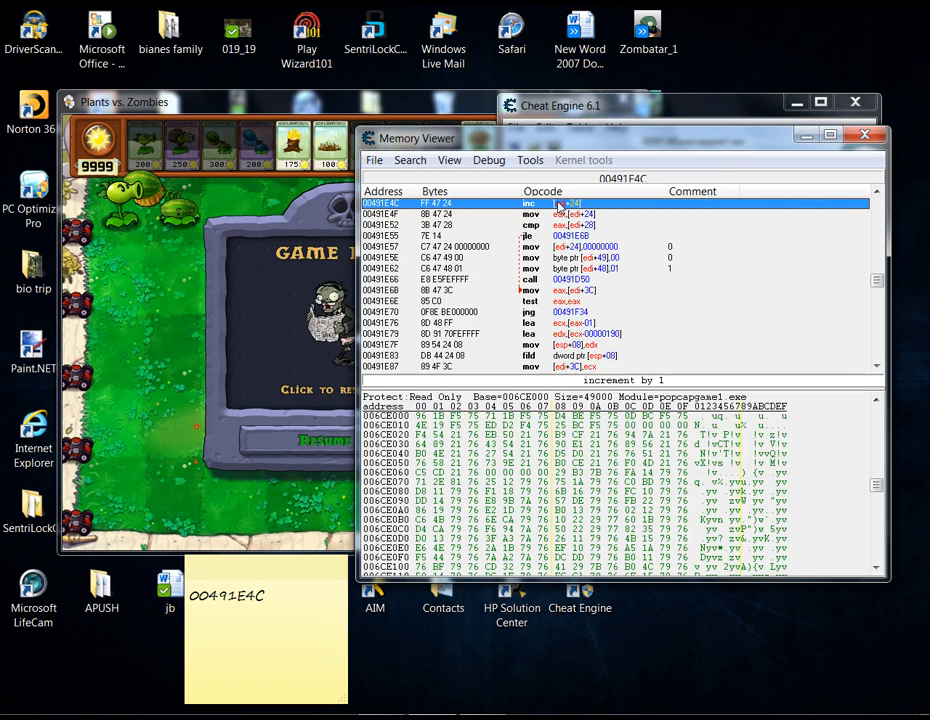
double_click(560, 206)
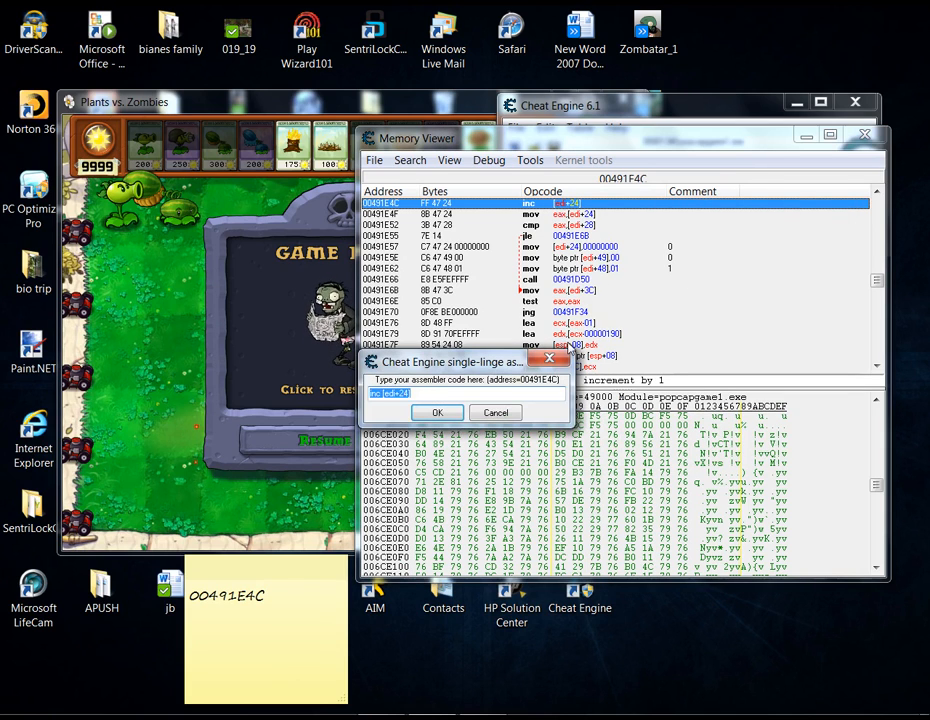
left_click(380, 393)
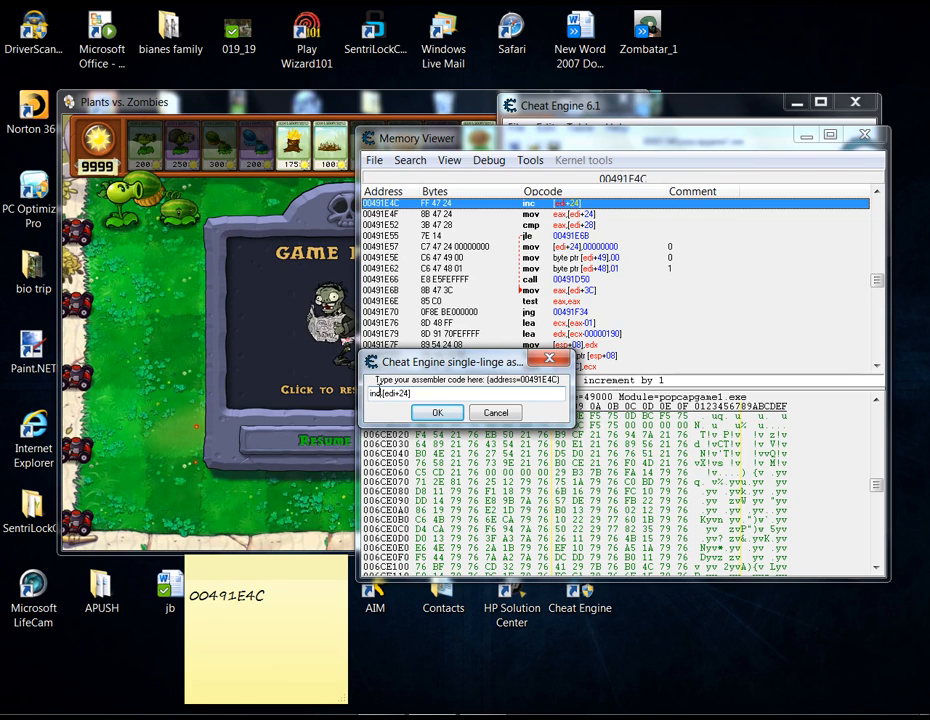
double_click(376, 393)
type("add [edi+24],")
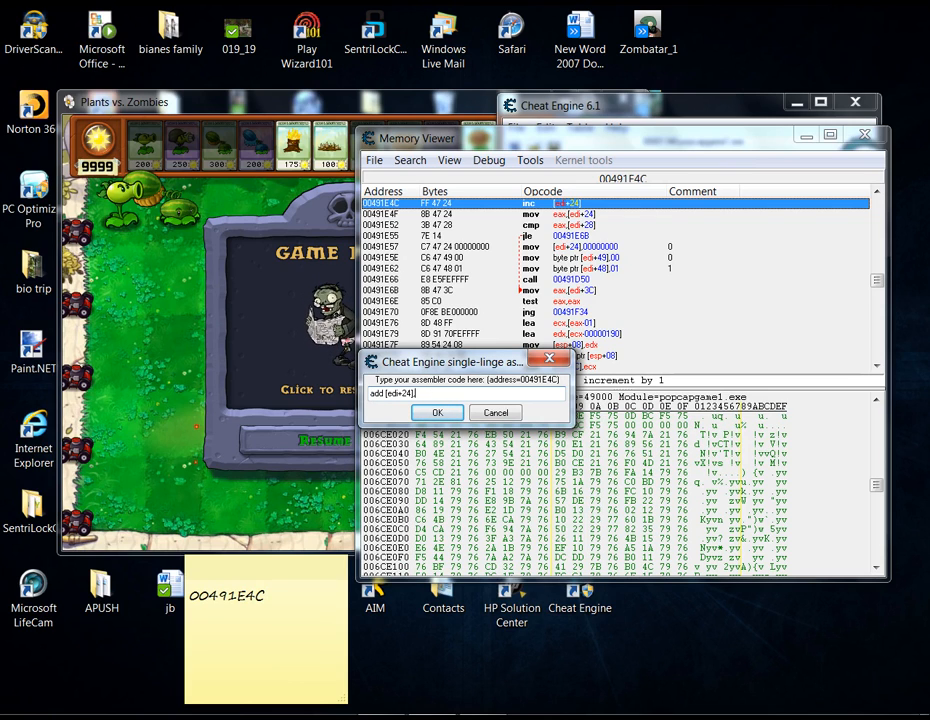
type("200")
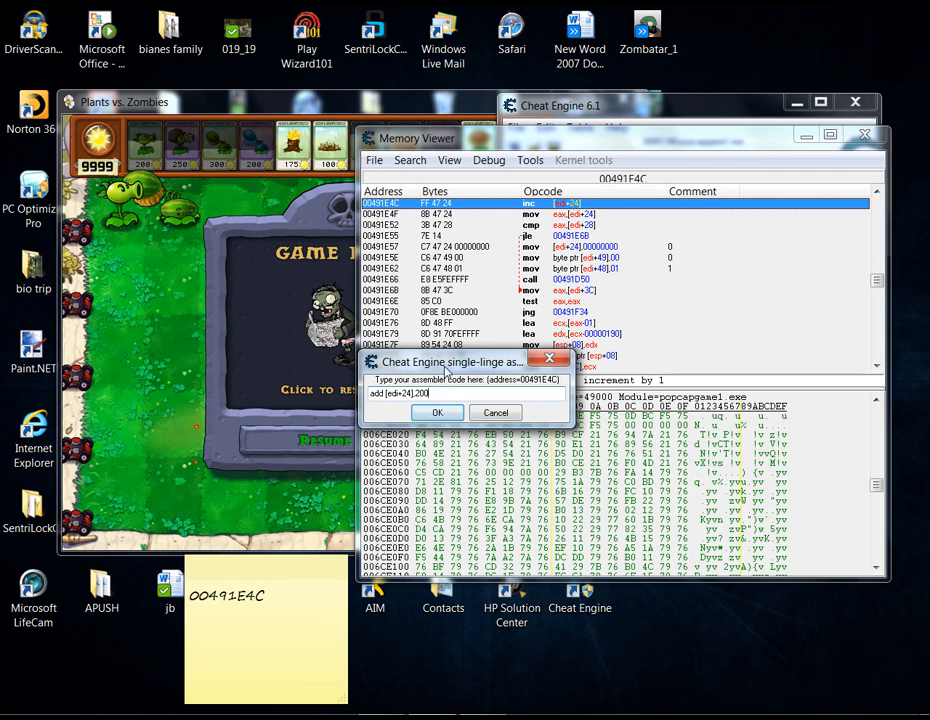
left_click(437, 414)
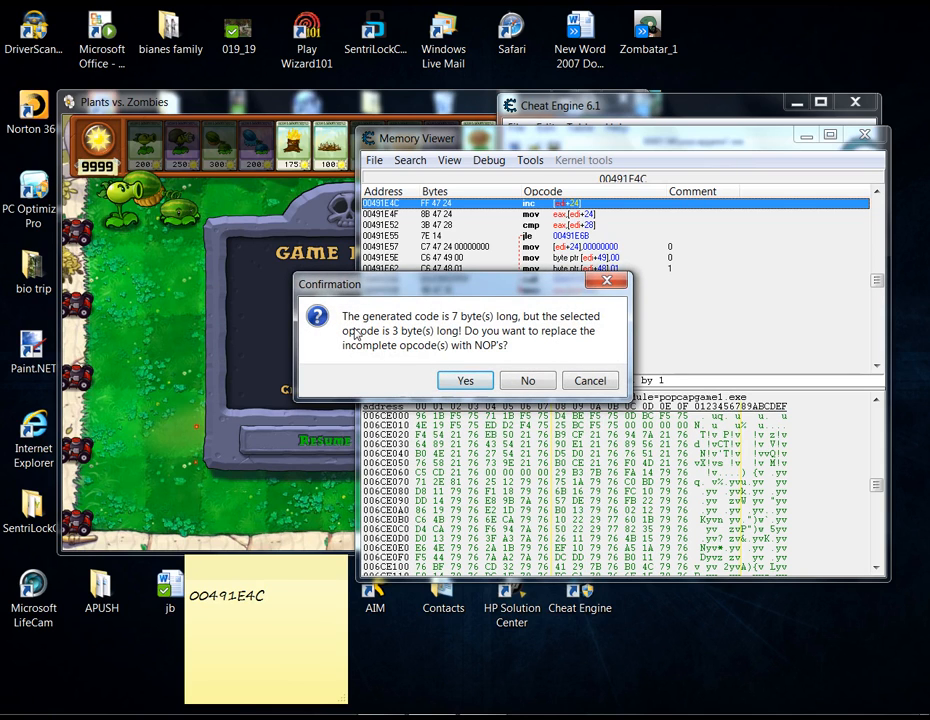
left_click(467, 381)
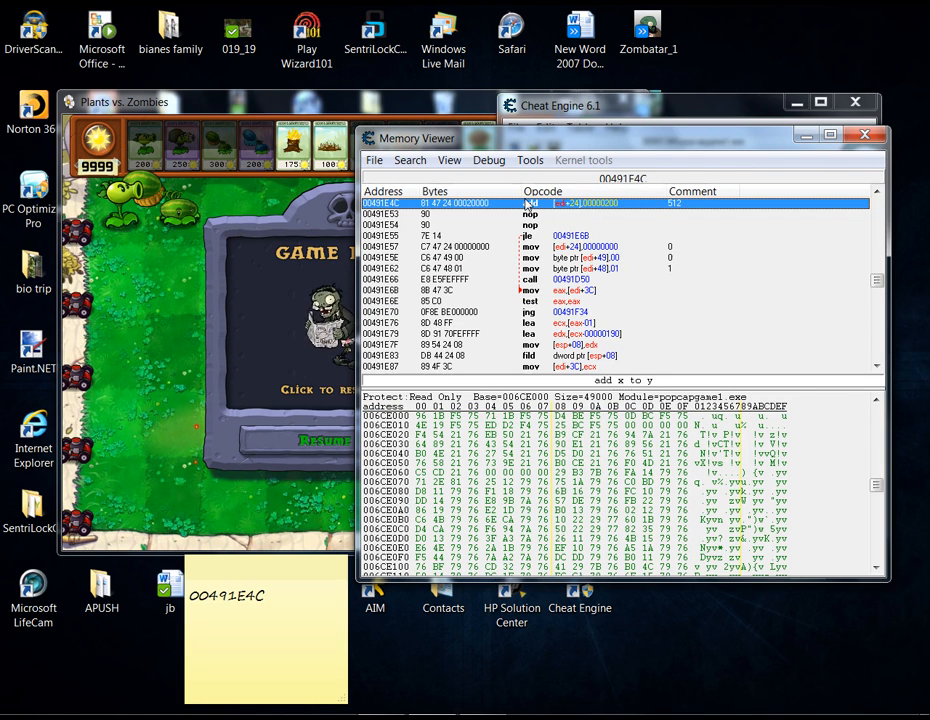
left_click(865, 139)
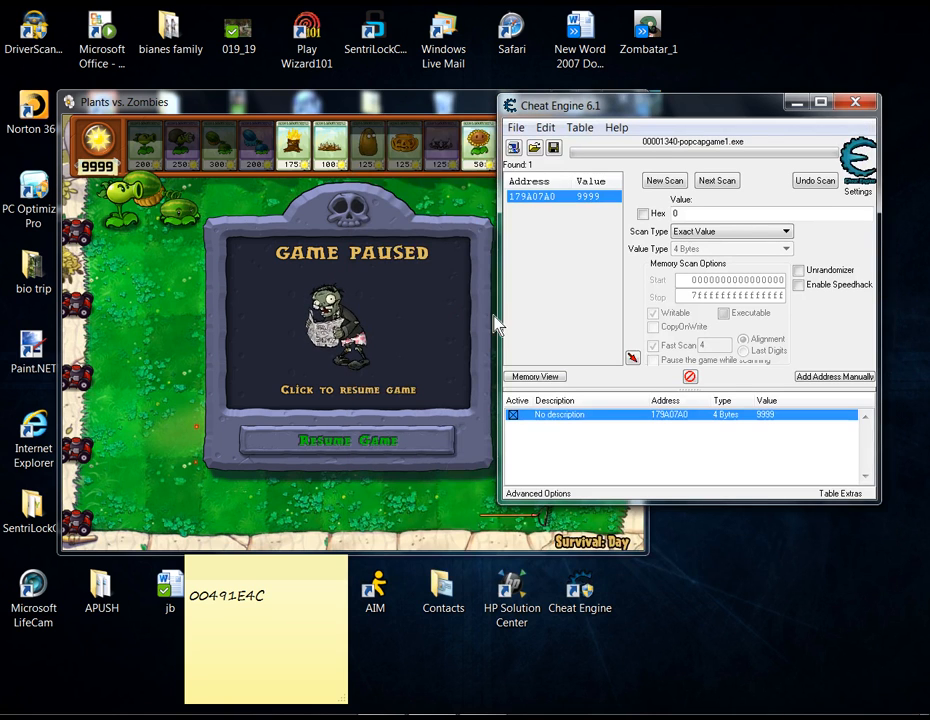
- Resume the game and plant a Melon-pult in the second tile of each of the four lower lawn rows
left_click(305, 440)
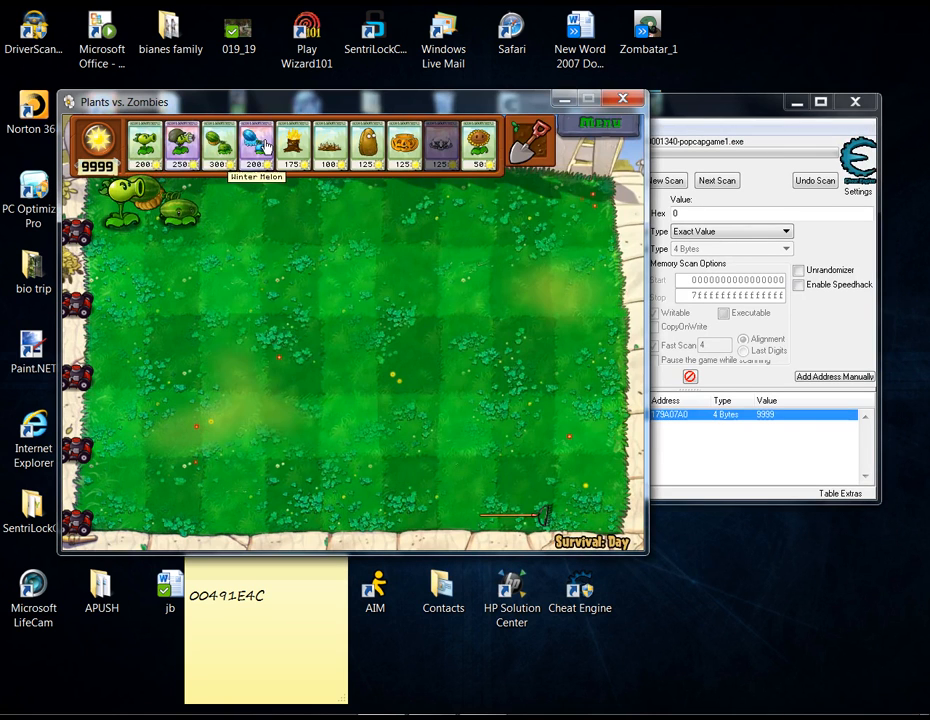
left_click(222, 161)
left_click(182, 285)
left_click(217, 160)
left_click(186, 350)
left_click(252, 205)
left_click_drag(216, 102, 254, 108)
left_click(227, 213)
left_click(191, 462)
left_click(210, 155)
left_click(165, 483)
- Plant a Repeater in the first tile of each of the four lower lawn rows and collect the falling sun
left_click(135, 150)
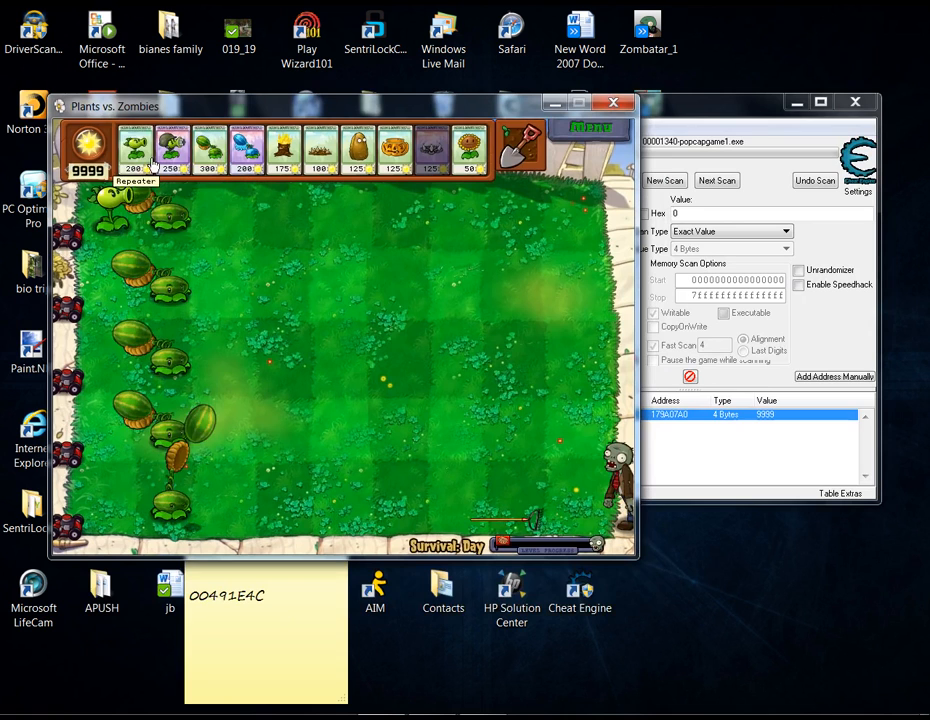
left_click(105, 265)
left_click(135, 150)
left_click(128, 360)
left_click(212, 260)
left_click(135, 150)
left_click(115, 425)
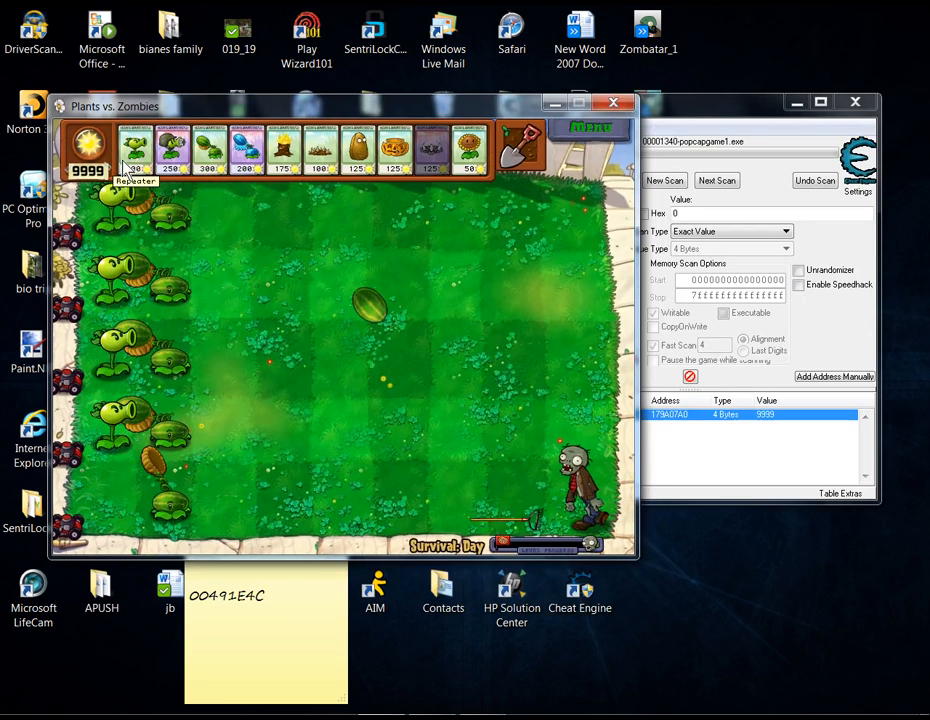
left_click(101, 590)
left_click(345, 440)
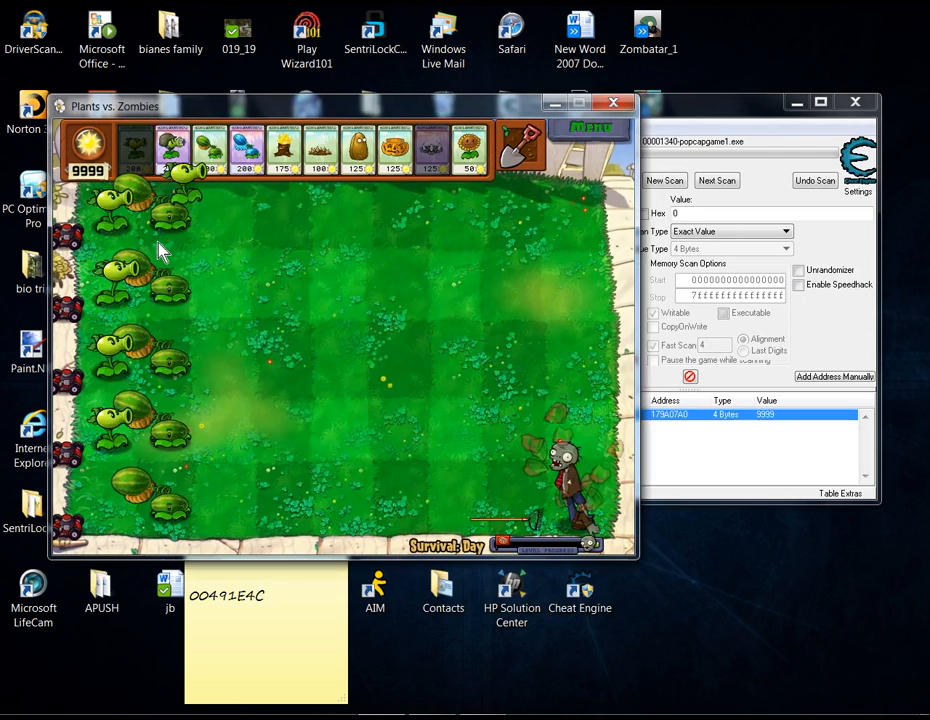
left_click(118, 518)
left_click(328, 215)
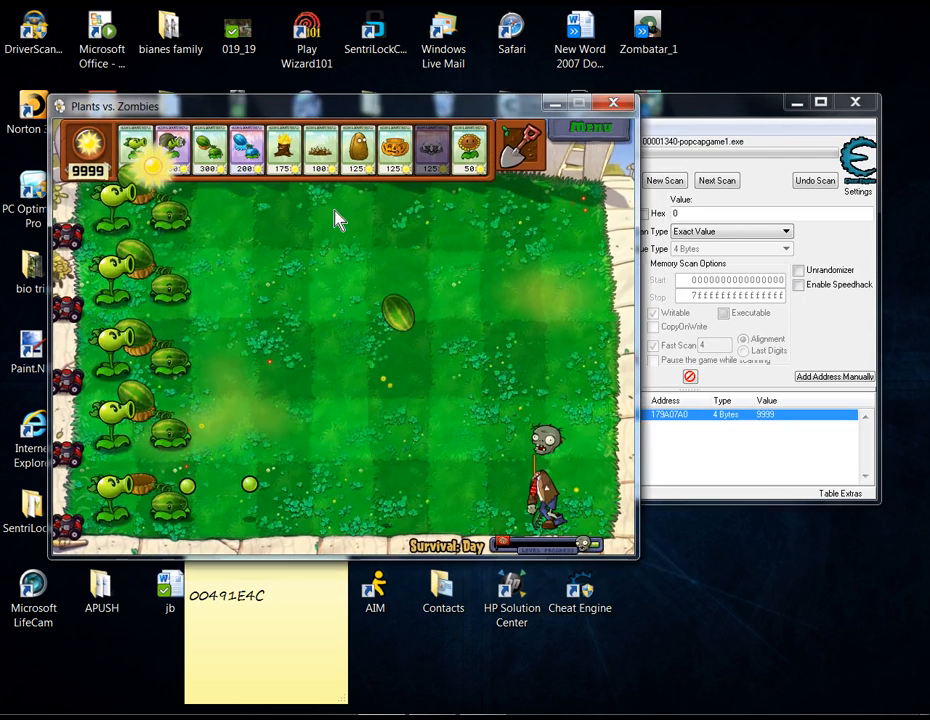
- Leave the Survival: Day level and return to the game's main menu
left_click(597, 128)
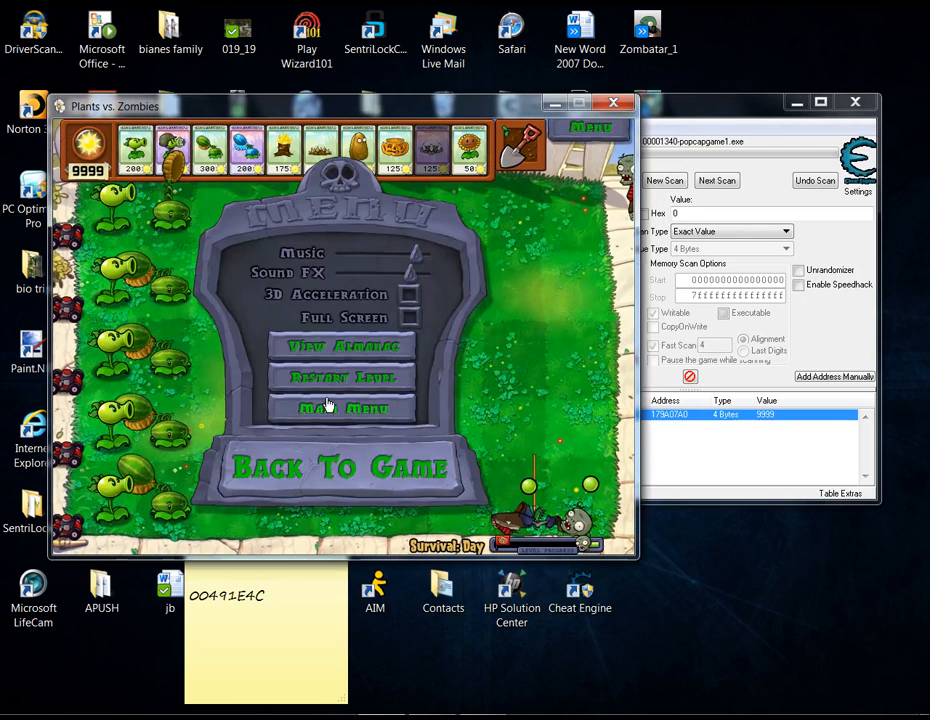
left_click(360, 484)
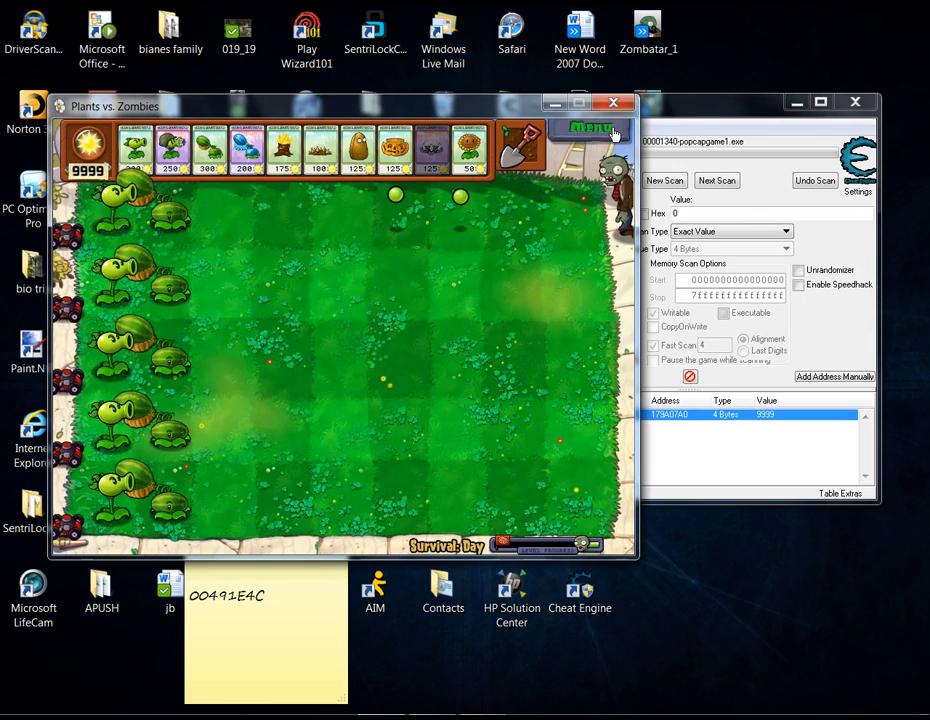
left_click(614, 133)
left_click(363, 410)
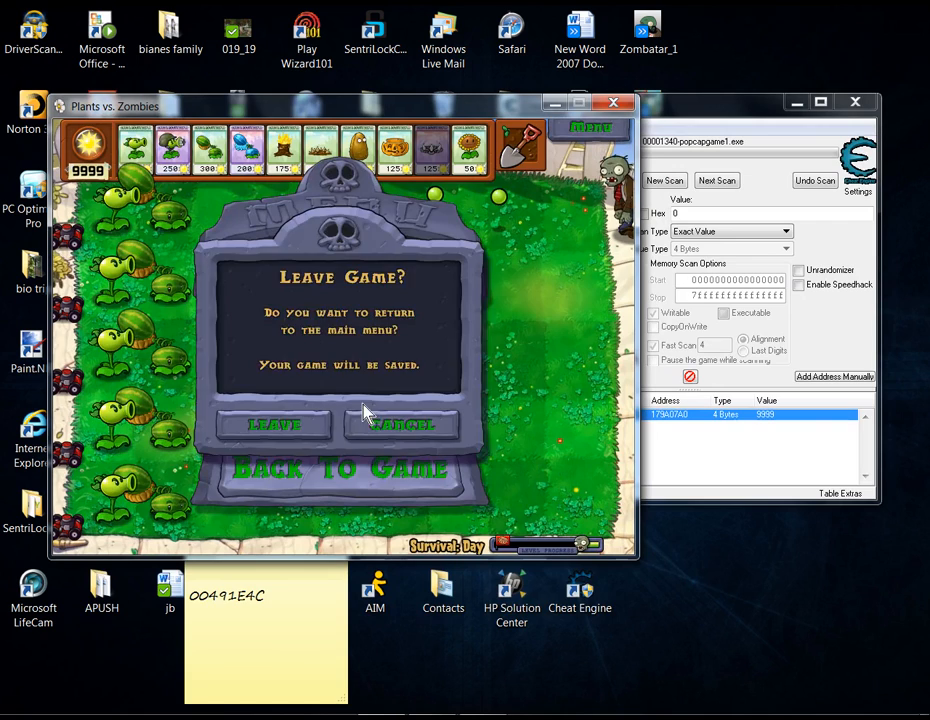
left_click(274, 424)
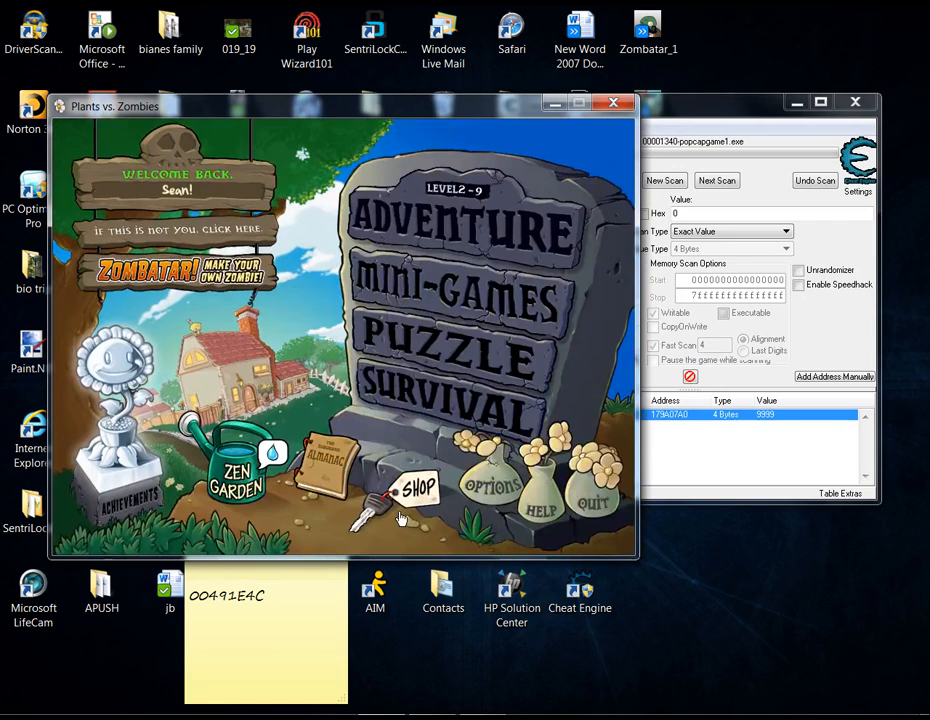
- Browse Crazy Dave's shop to page 3, try to buy a $2500 pot, and return to Cheat Engine
left_click(400, 519)
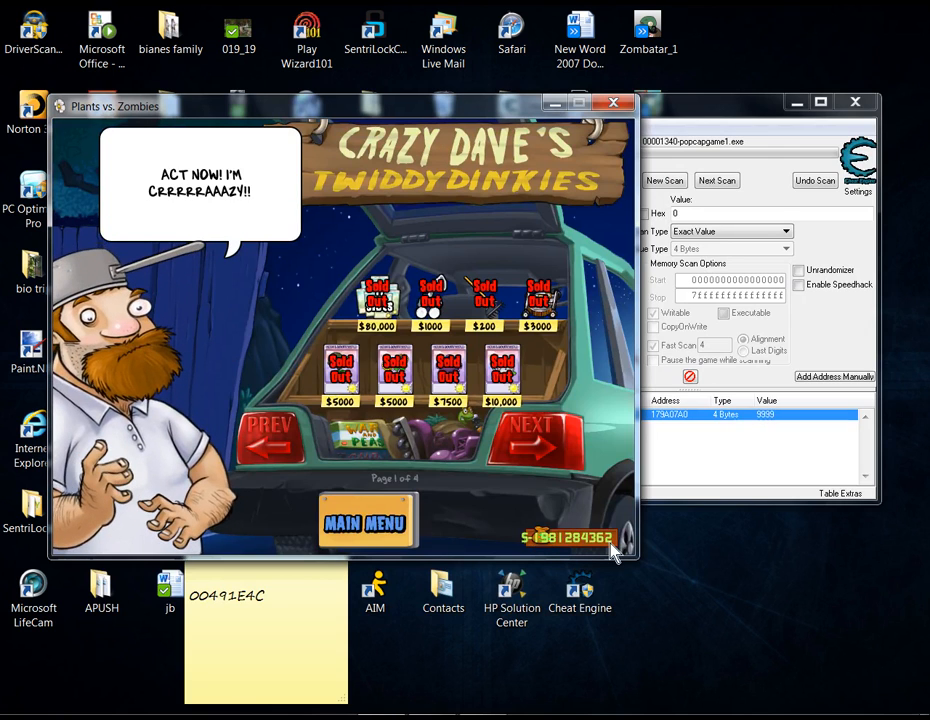
mouse_move(491, 441)
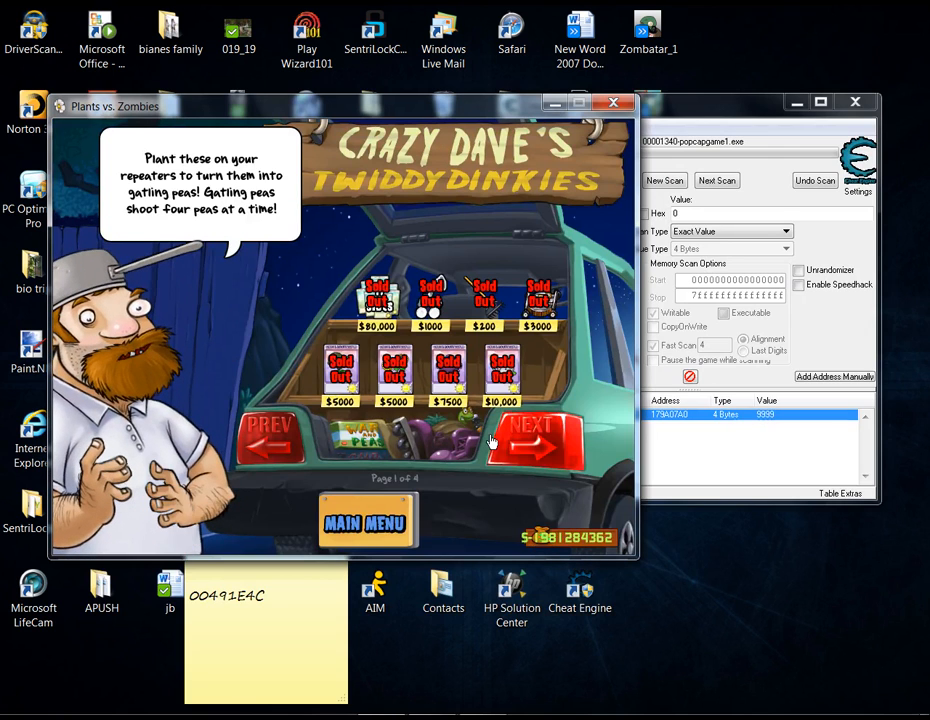
left_click(545, 452)
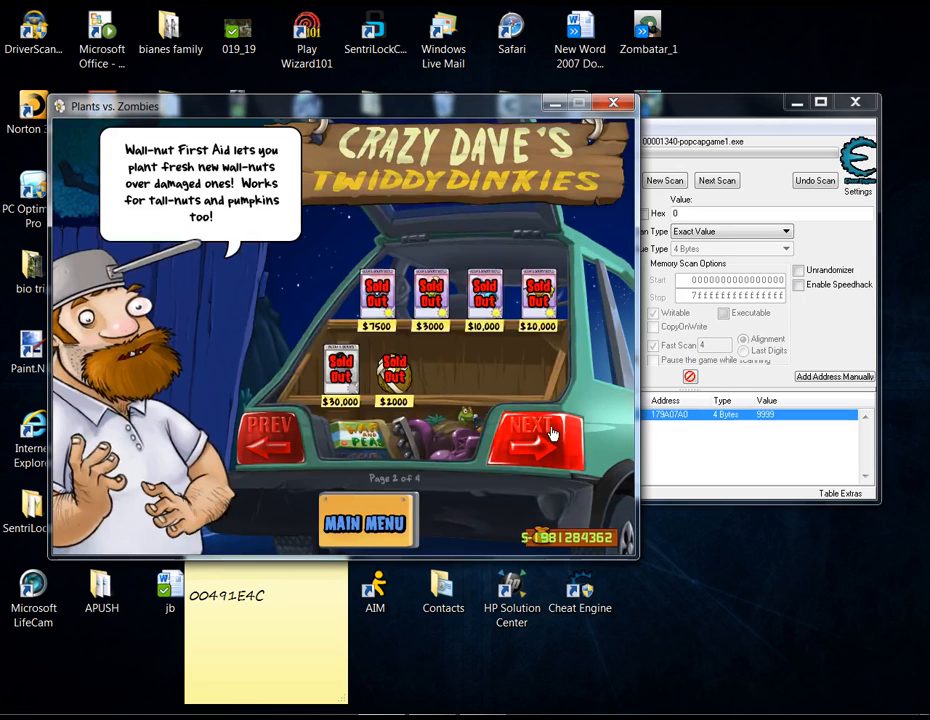
left_click(550, 432)
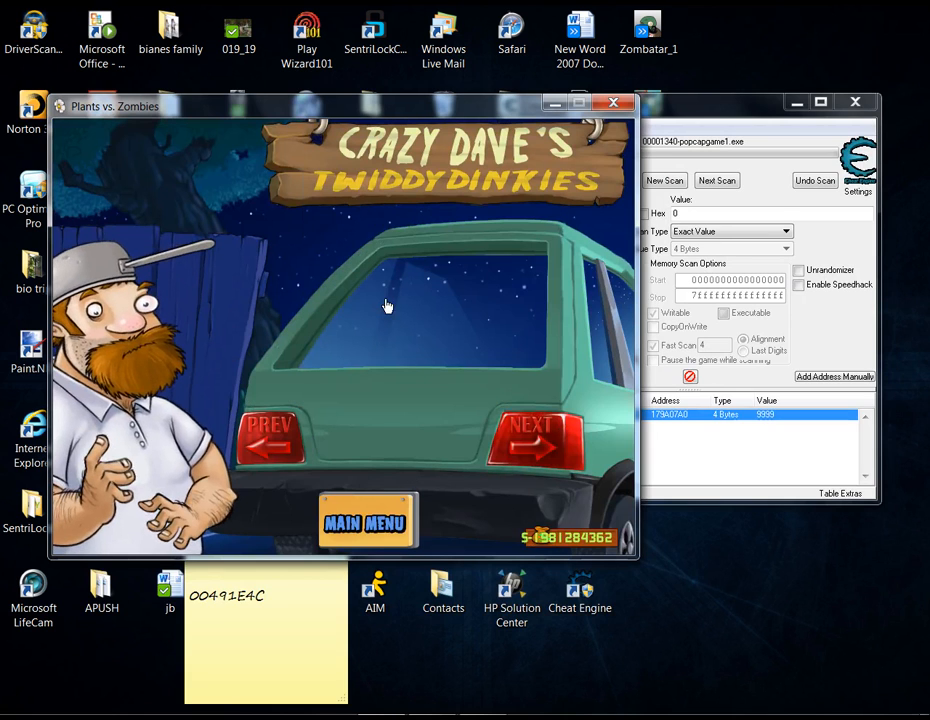
left_click(414, 309)
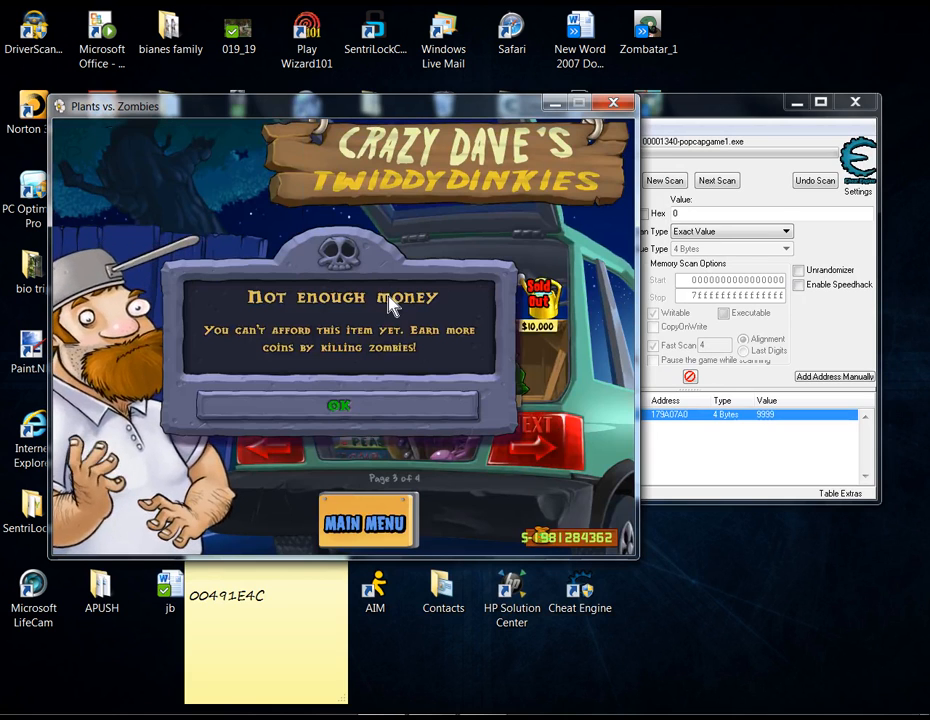
left_click(350, 411)
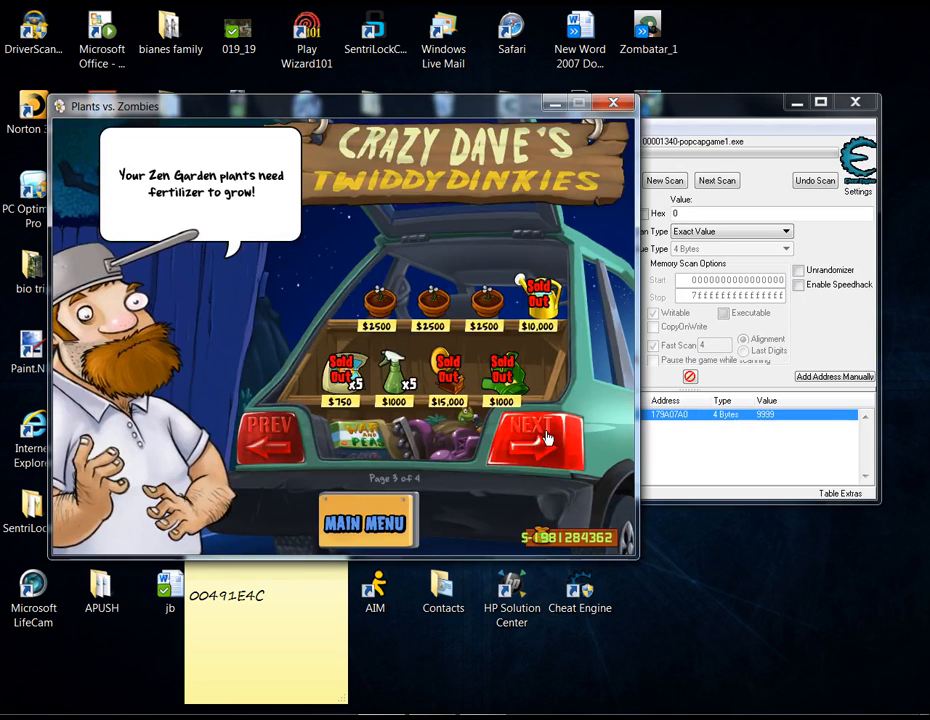
left_click(722, 472)
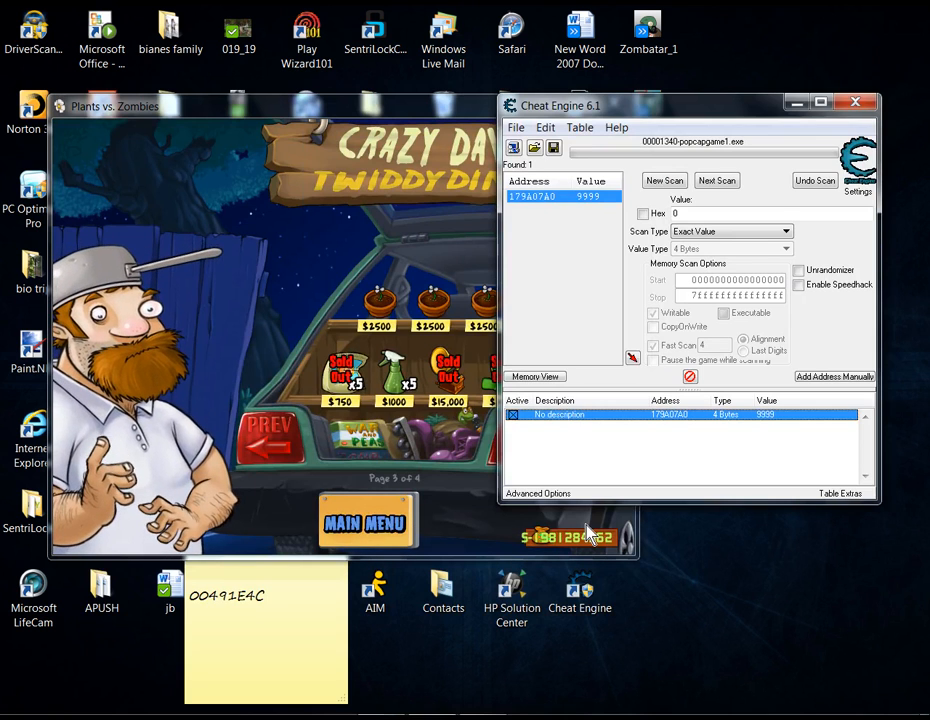
- Switch to Plants vs. Zombies and try to buy the $1000 Bug Spray on page 3 of Crazy Dave's shop
left_click(400, 386)
left_click(401, 392)
left_click(400, 386)
left_click(344, 417)
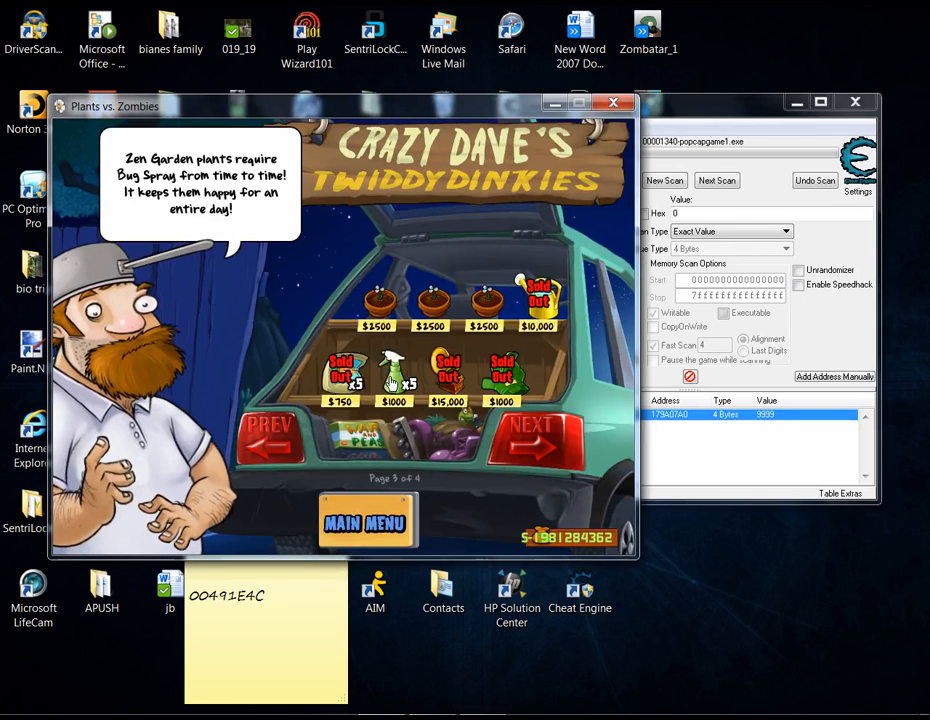
left_click(386, 405)
left_click(395, 402)
left_click(390, 415)
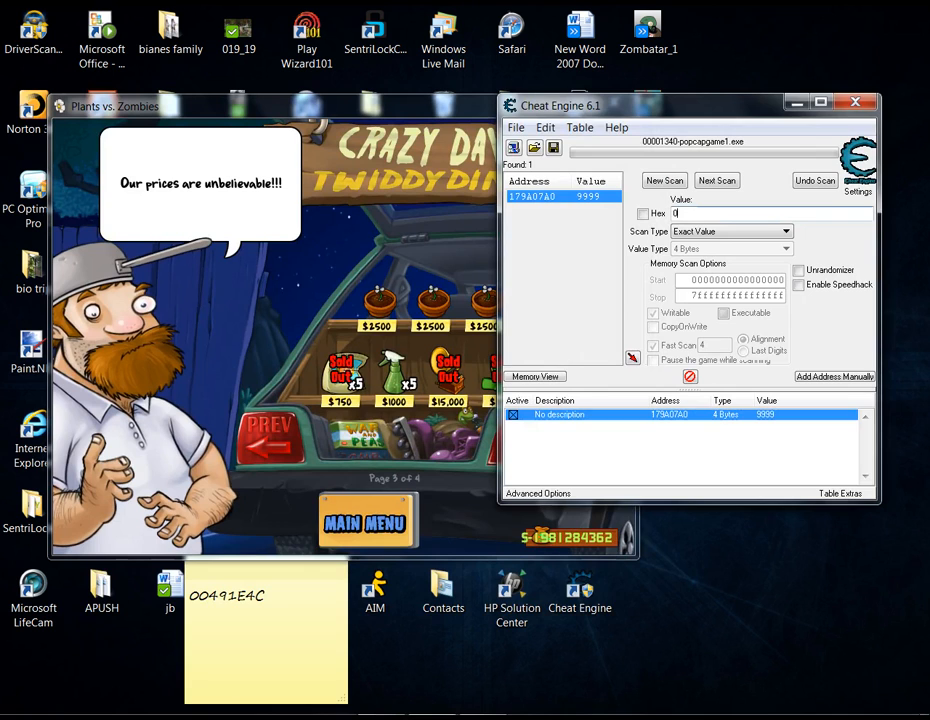
- Page forward through all four pages of Crazy Dave's shop until page 3 is shown again
double_click(703, 210)
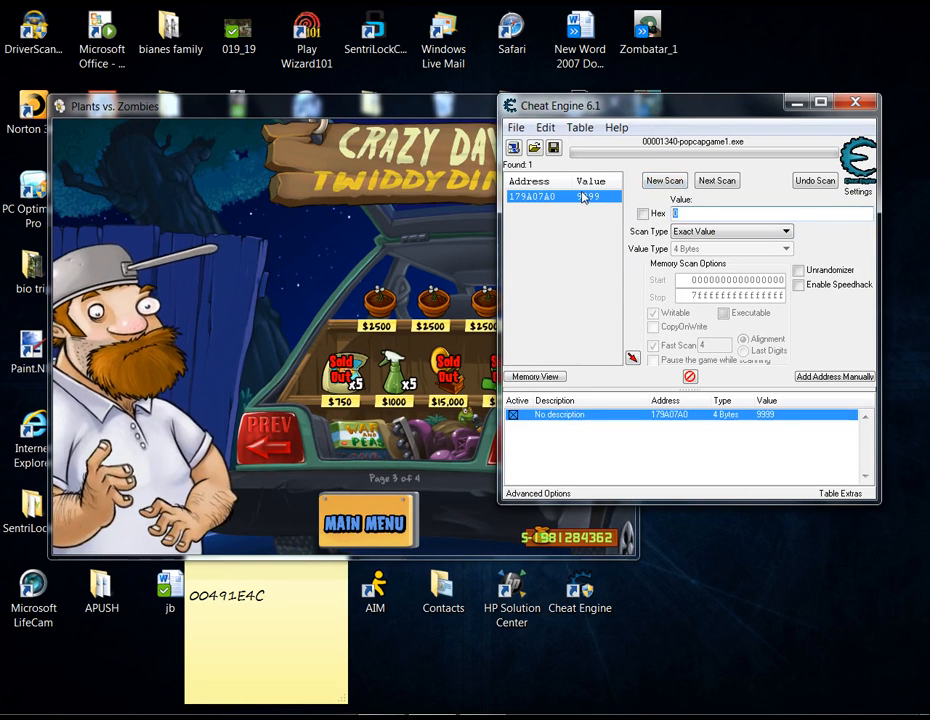
left_click(450, 477)
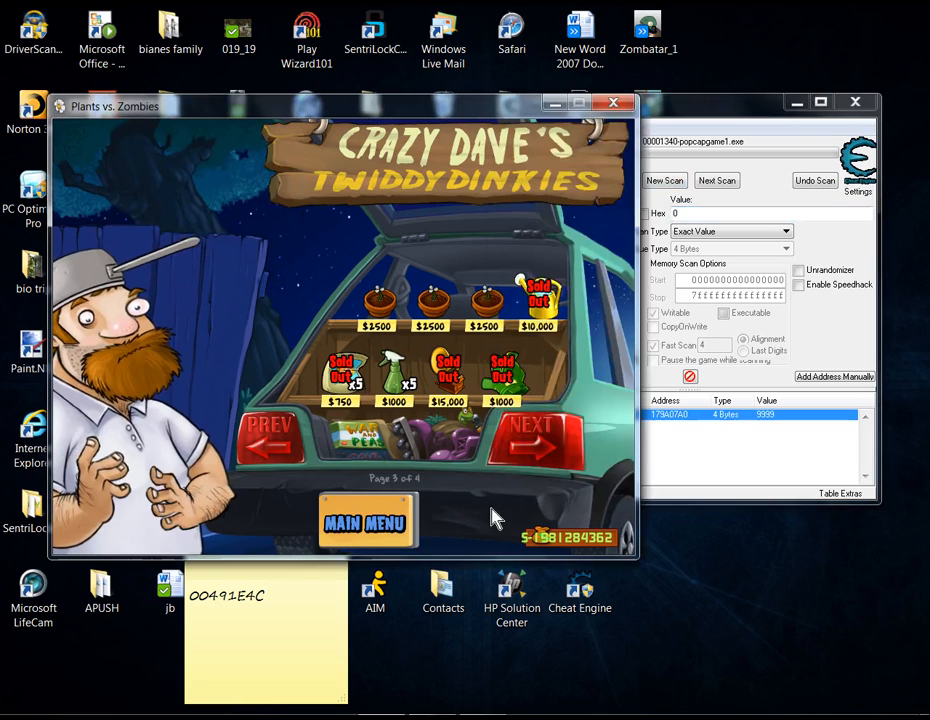
left_click(533, 430)
left_click(533, 428)
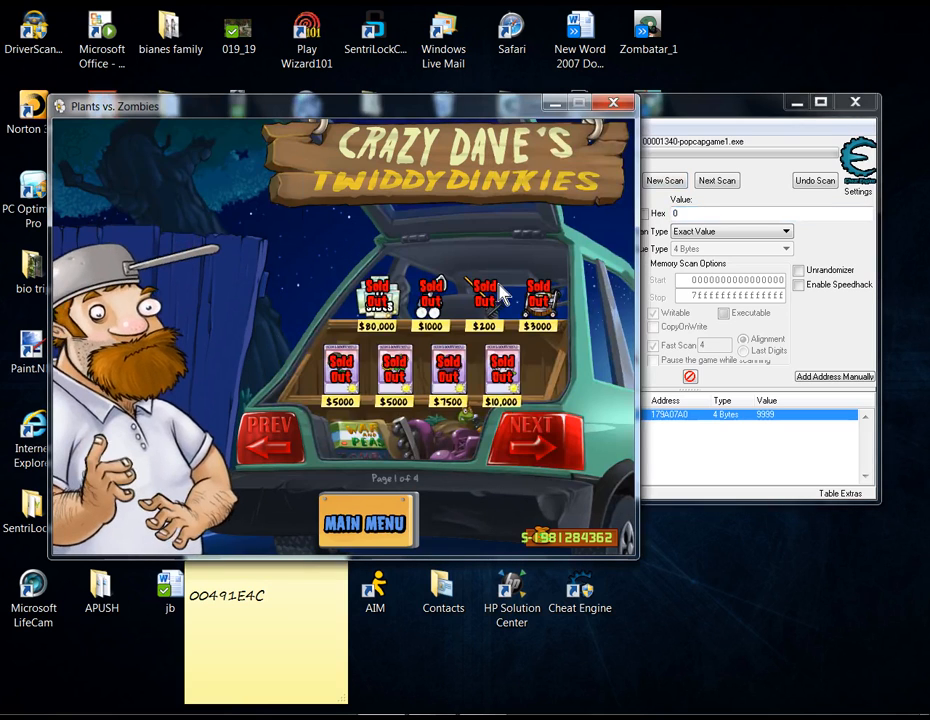
left_click(533, 430)
left_click(533, 430)
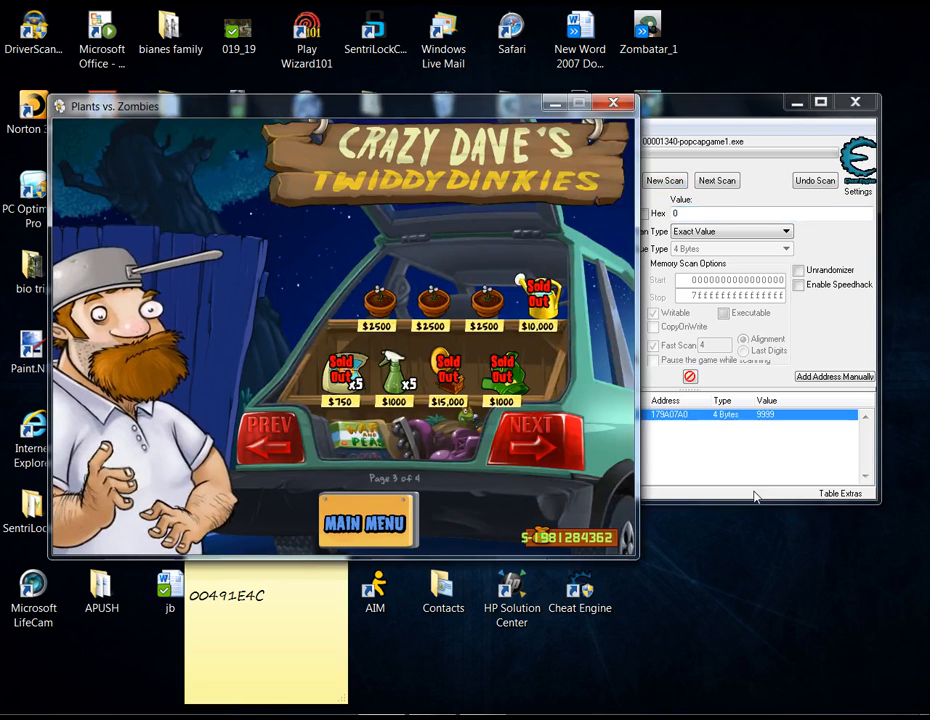
- Close Cheat Engine and Plants vs. Zombies to return to the desktop
left_click(755, 497)
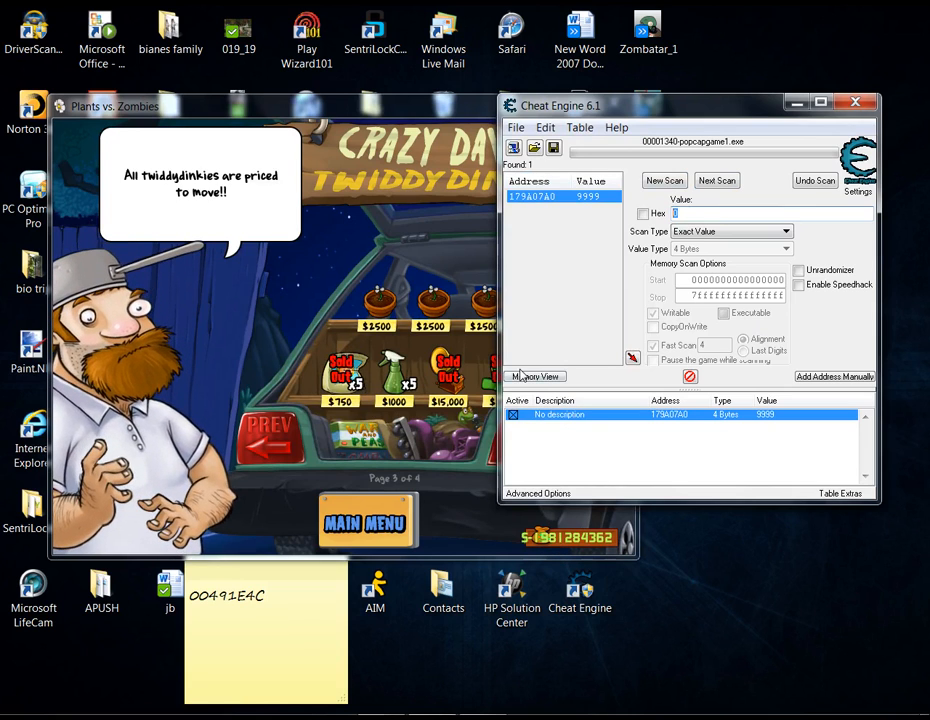
left_click(858, 104)
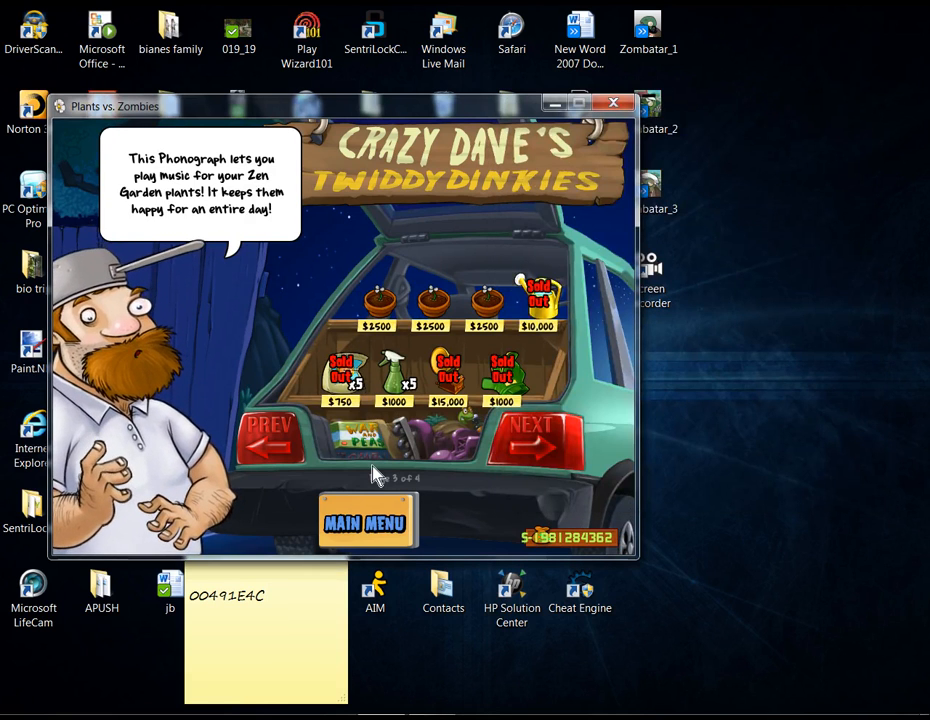
left_click(636, 50)
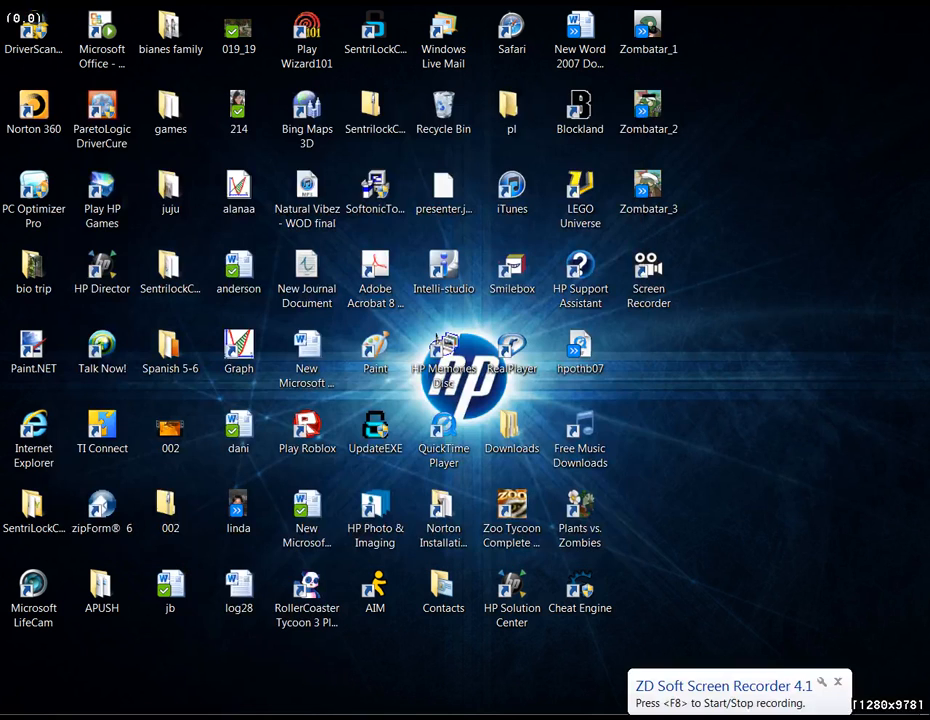